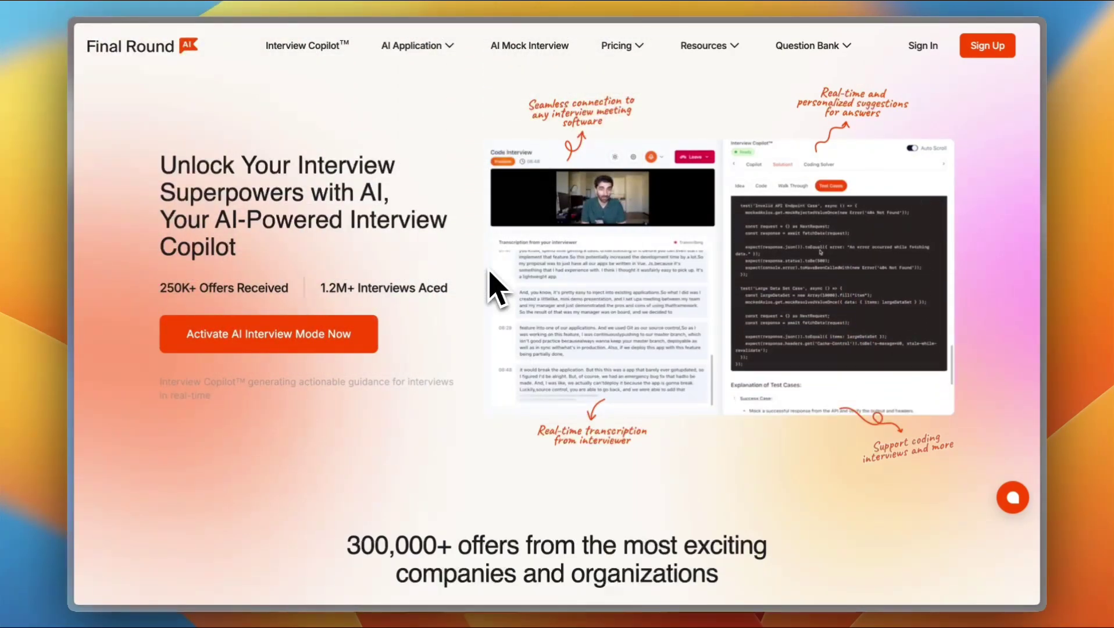
Step: Browse the interview-needs onboarding page, then skip it to enter the app
scroll(493, 285, "down", 1)
scroll(493, 285, "down", 3)
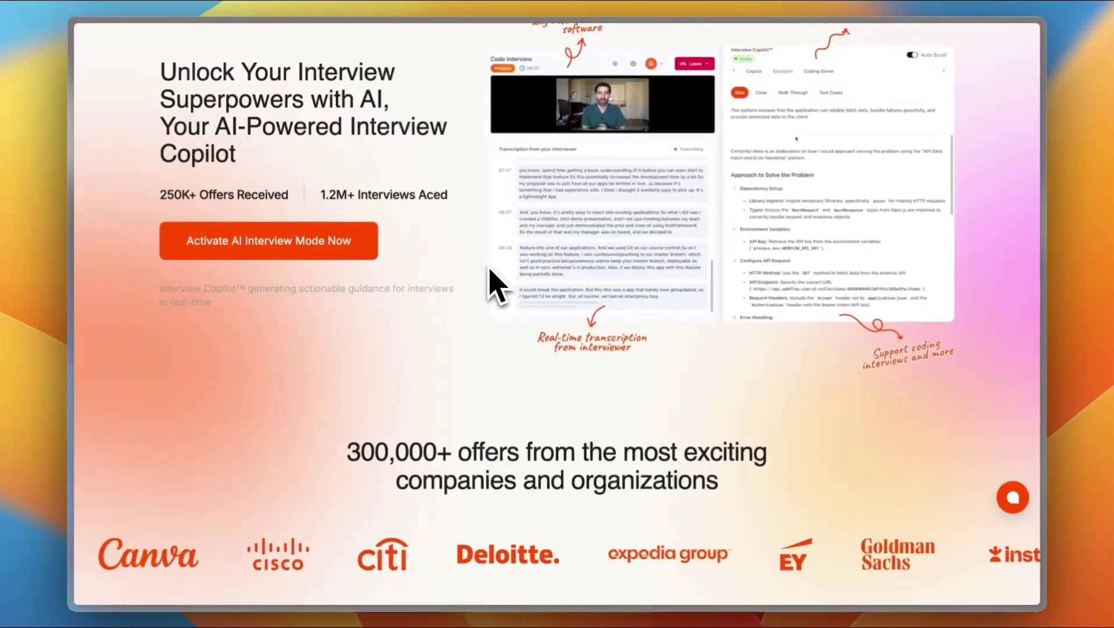
scroll(493, 285, "down", 1)
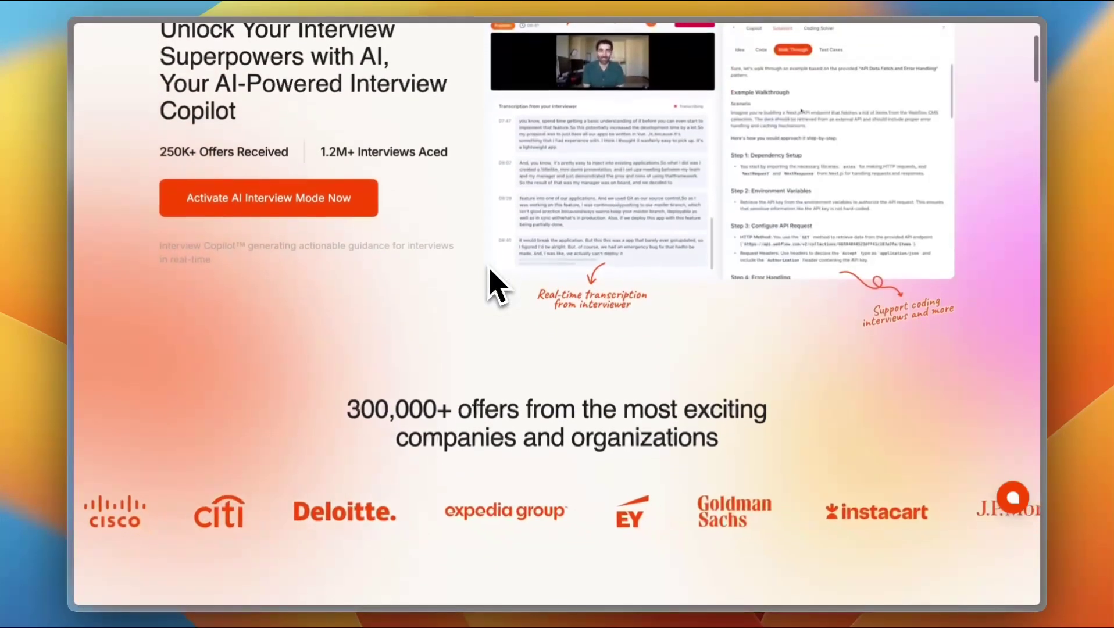
scroll(493, 285, "up", 4)
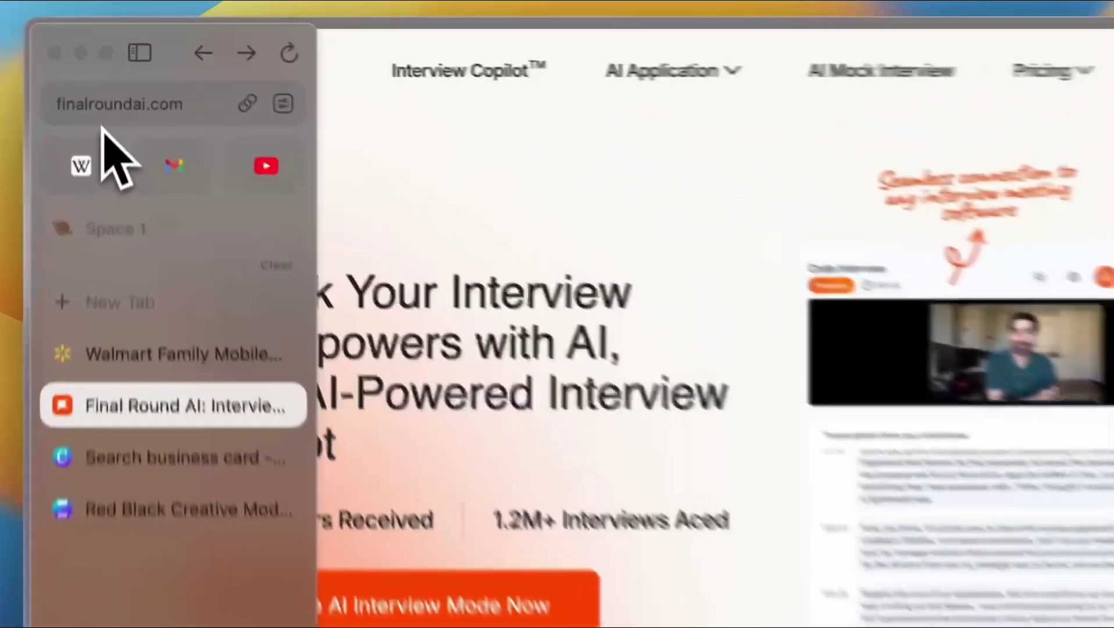
left_click(110, 64)
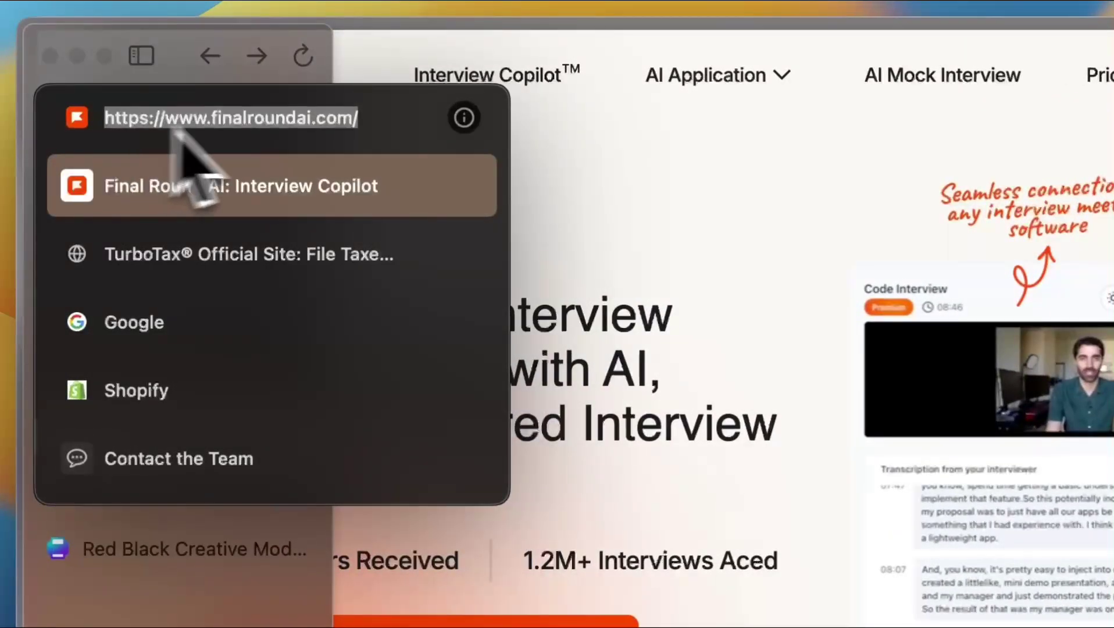
key("Escape")
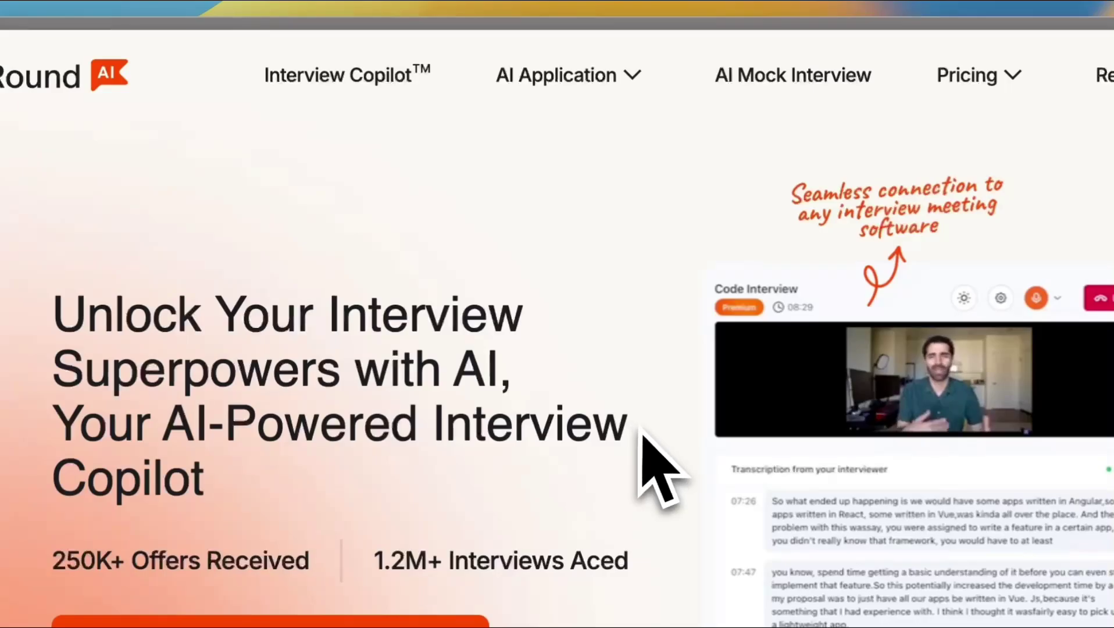
scroll(459, 244, "down", 10)
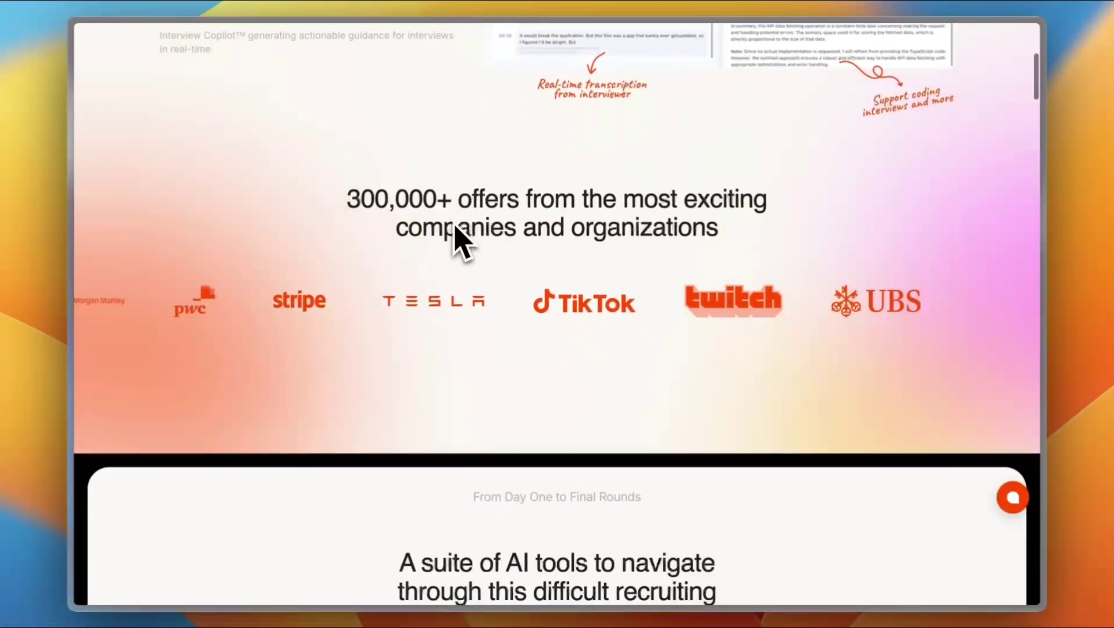
scroll(459, 245, "down", 3)
scroll(460, 244, "down", 3)
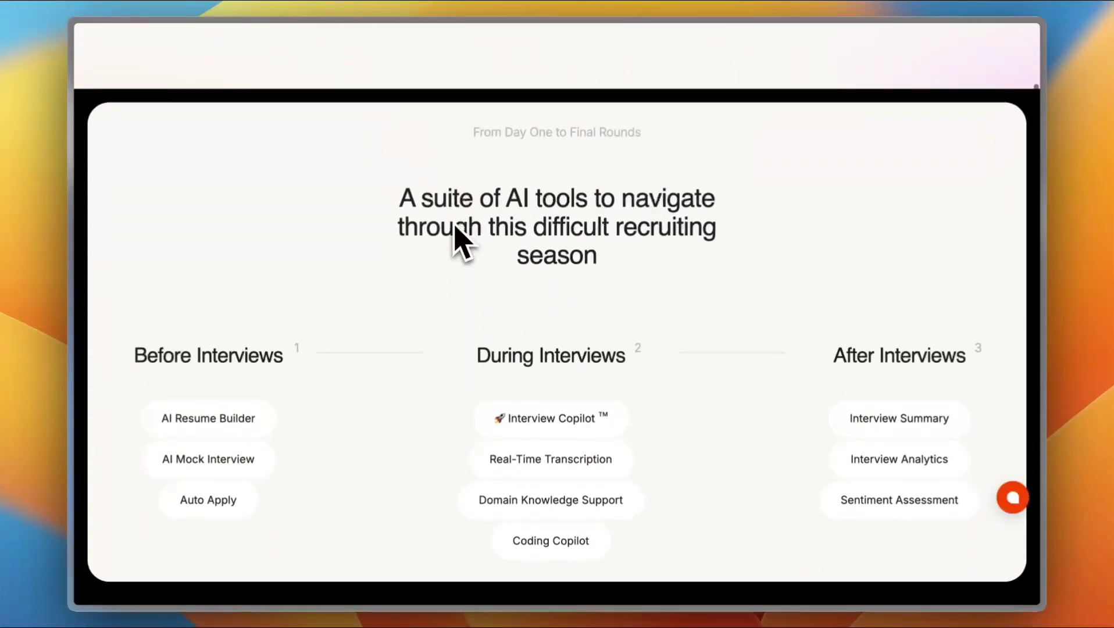
scroll(459, 245, "down", 4)
scroll(459, 244, "down", 2)
scroll(459, 242, "down", 3)
scroll(460, 241, "down", 5)
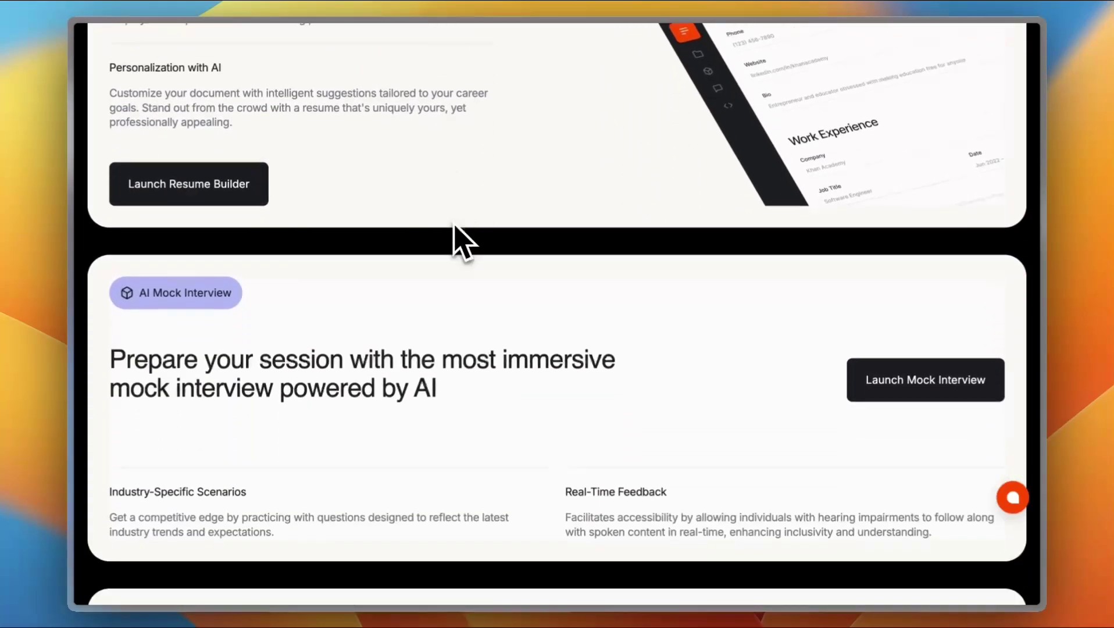
scroll(460, 242, "down", 4)
scroll(462, 243, "up", 1)
scroll(457, 241, "up", 5)
scroll(456, 241, "up", 5)
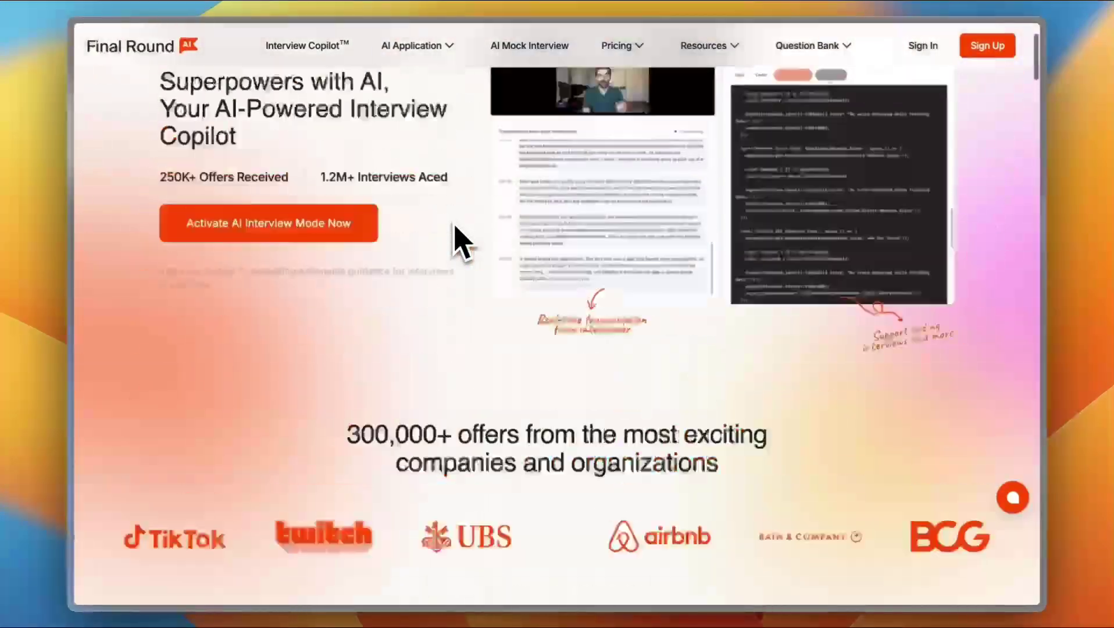
scroll(457, 241, "up", 1)
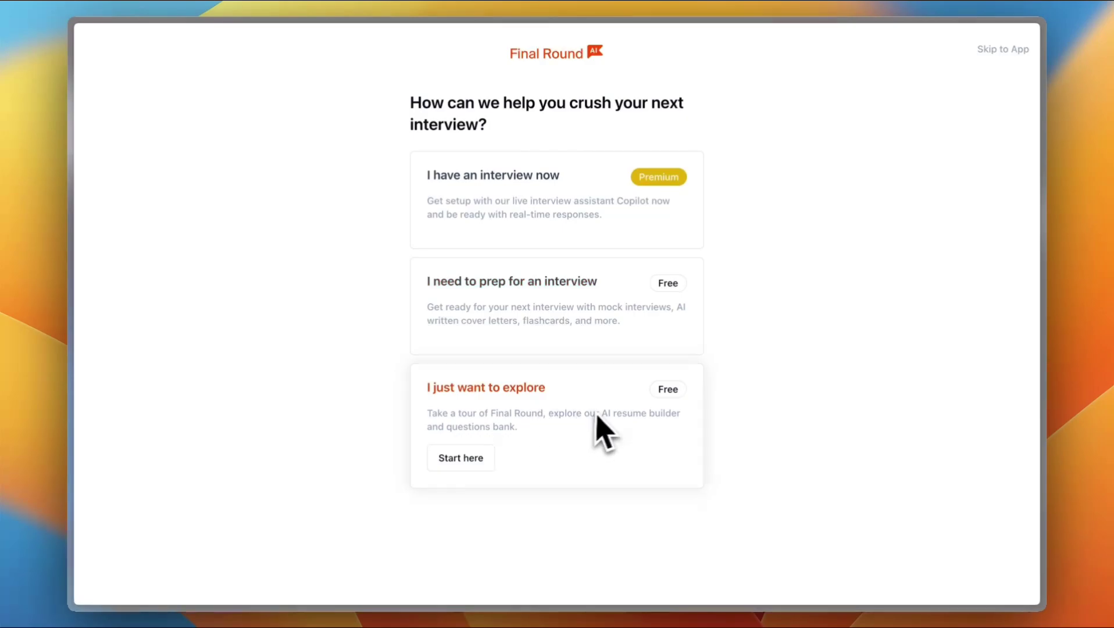
left_click(1004, 51)
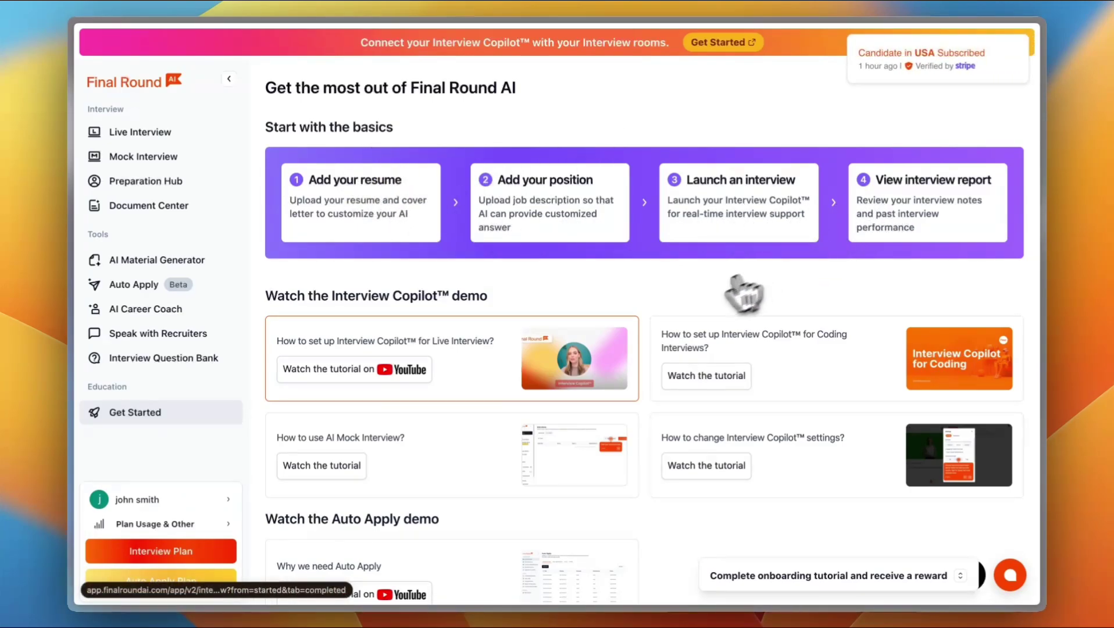
scroll(459, 372, "down", 3)
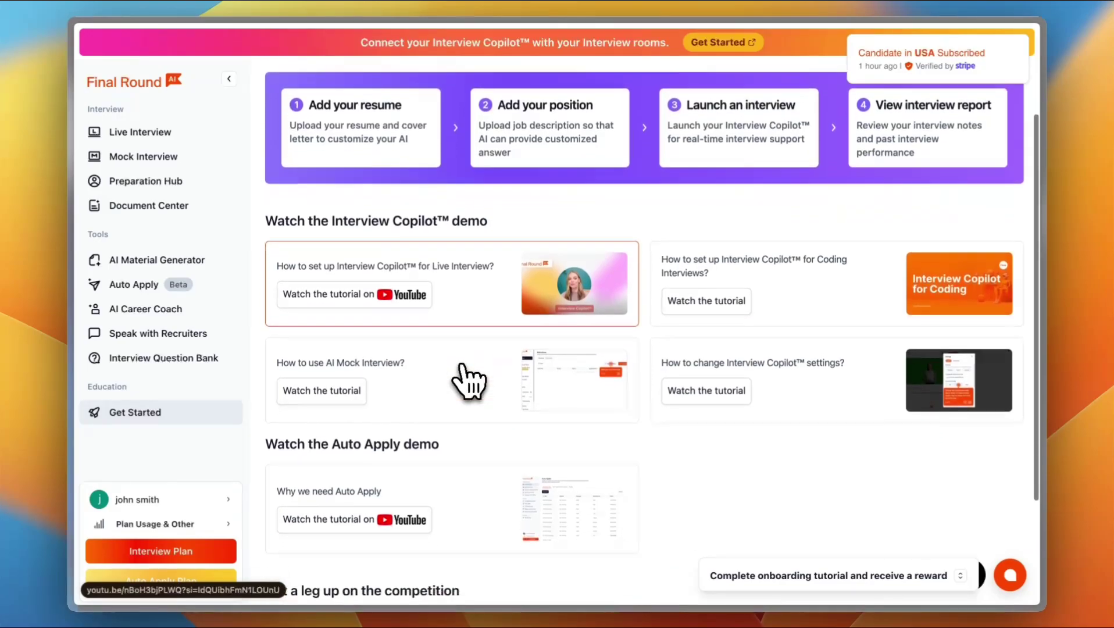
scroll(677, 407, "down", 3)
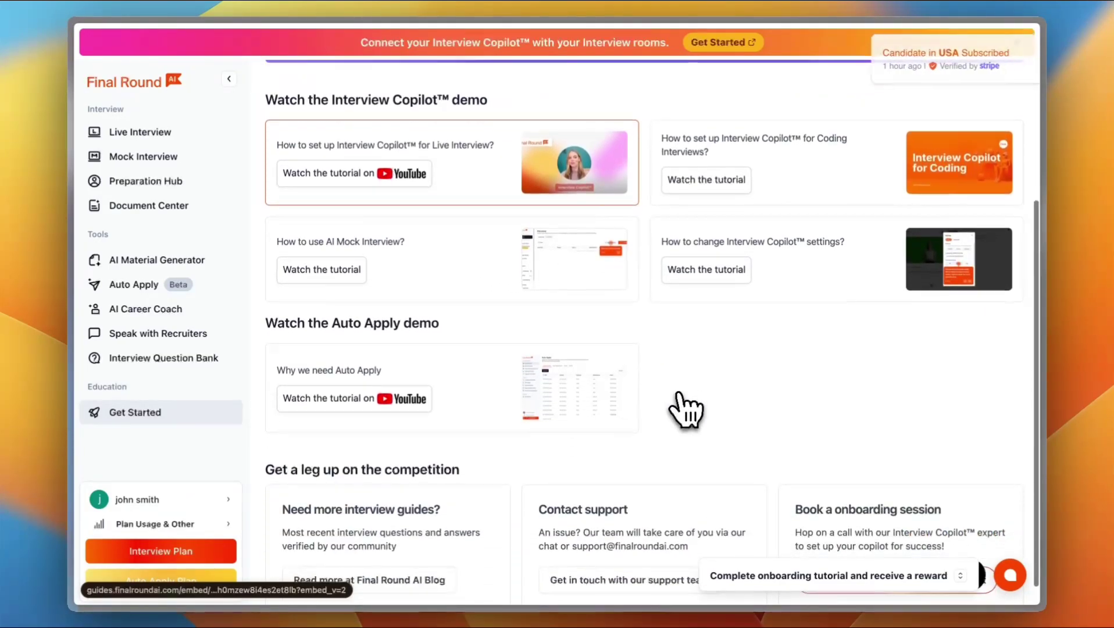
scroll(686, 409, "up", 5)
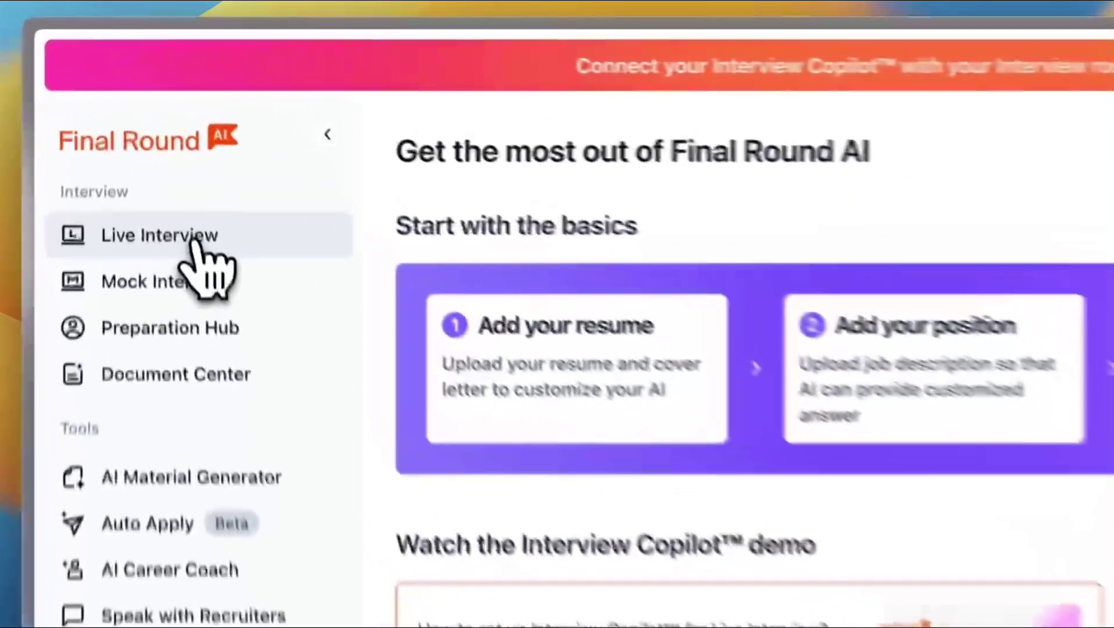
Step: Open a General Interview setup under Live Interview, leaving the resume unselected
left_click(158, 137)
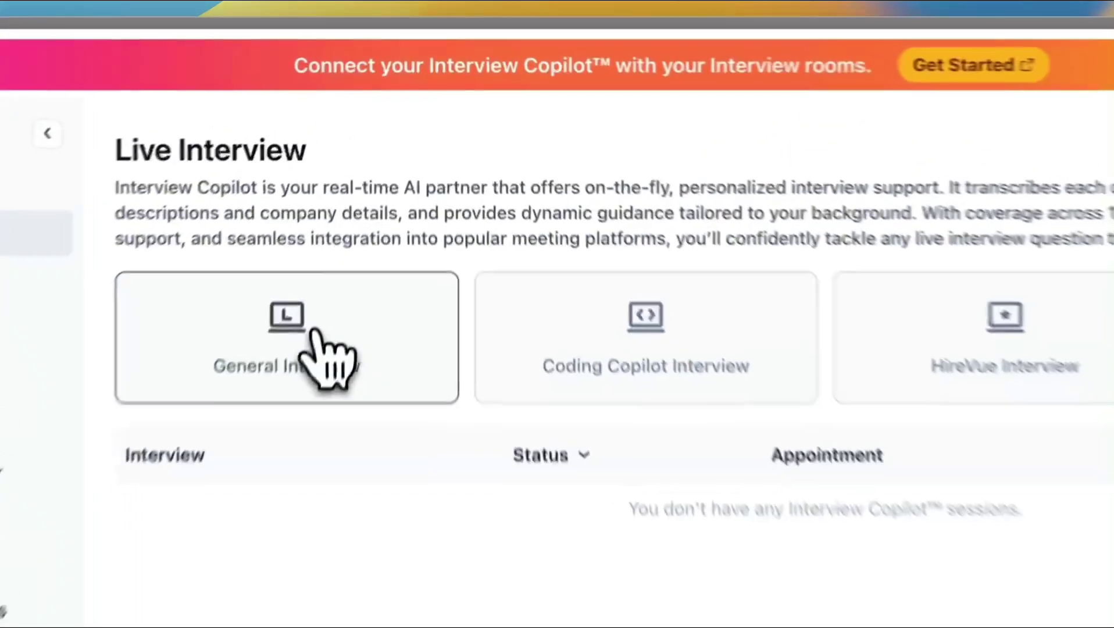
left_click(369, 182)
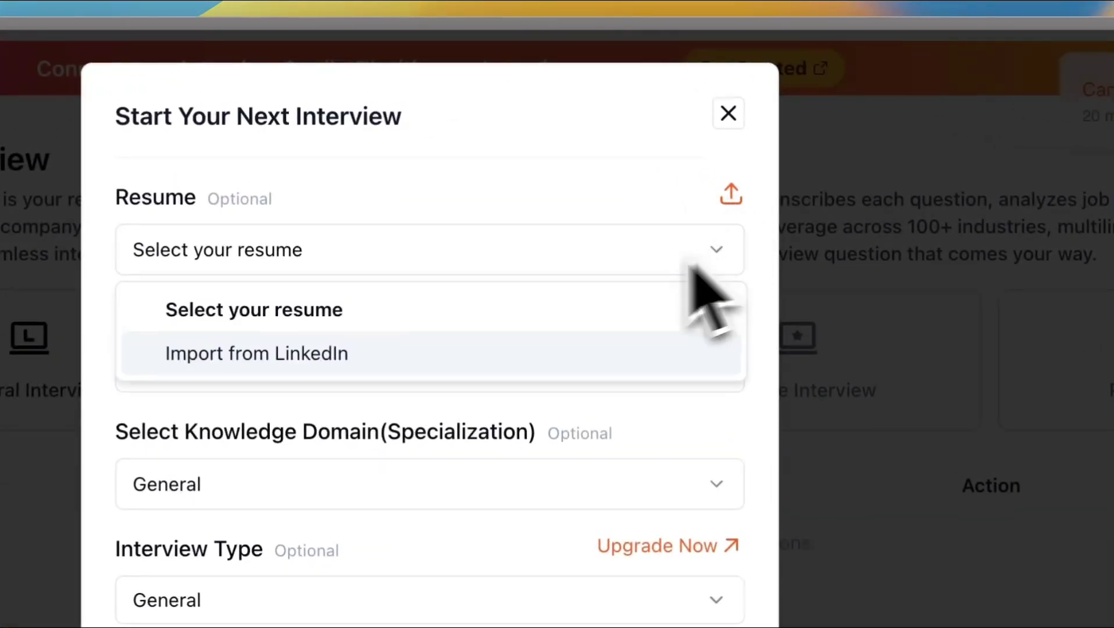
left_click(536, 197)
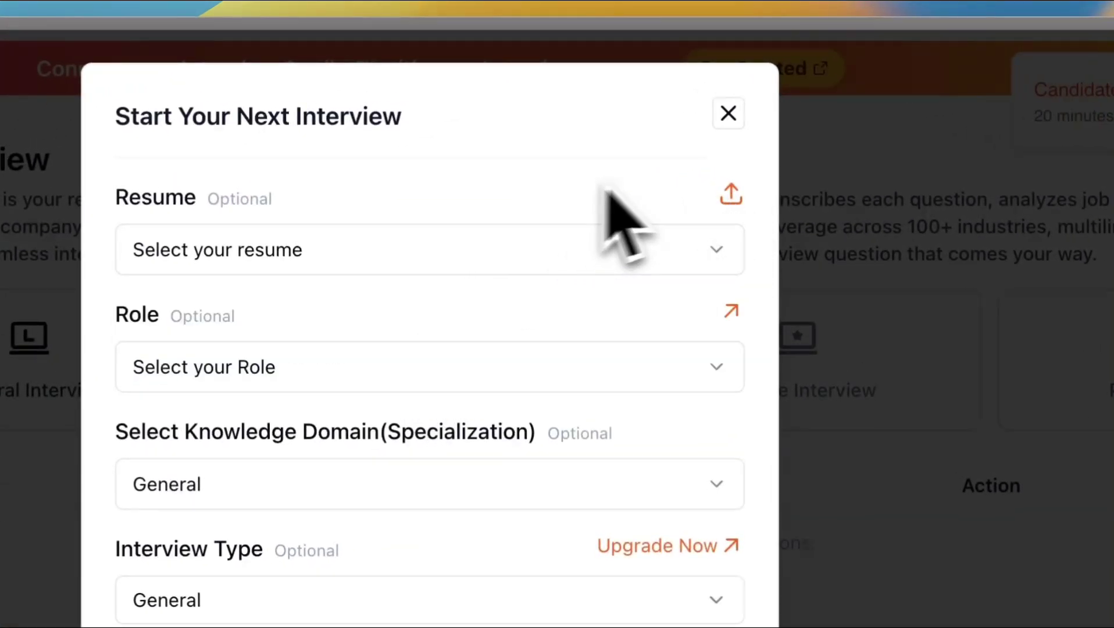
left_click(737, 203)
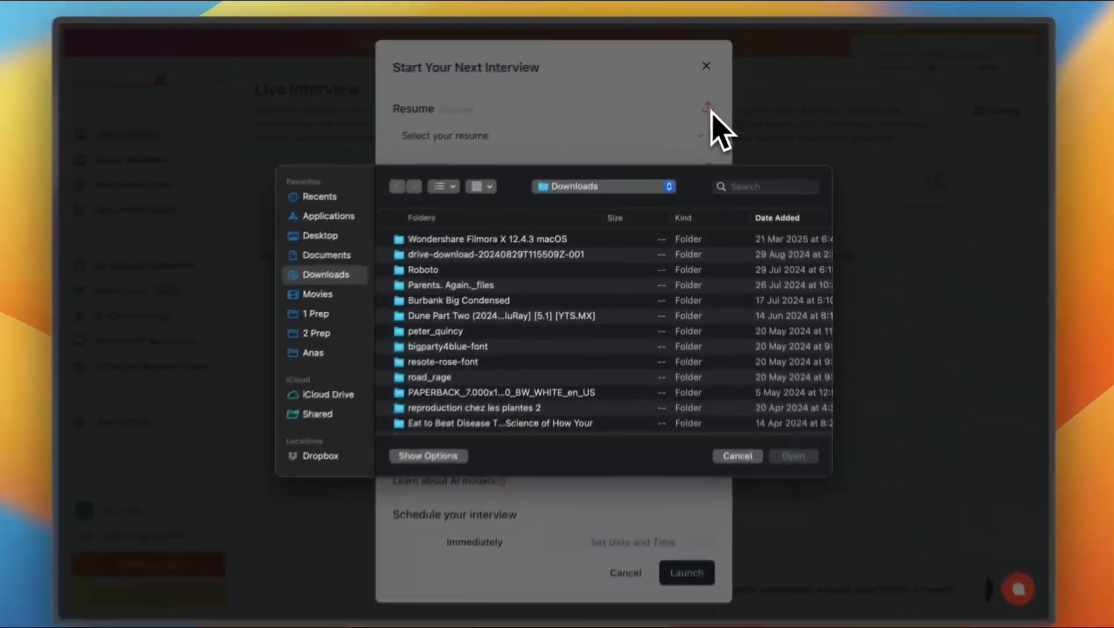
scroll(537, 325, "down", 3)
scroll(541, 334, "down", 5)
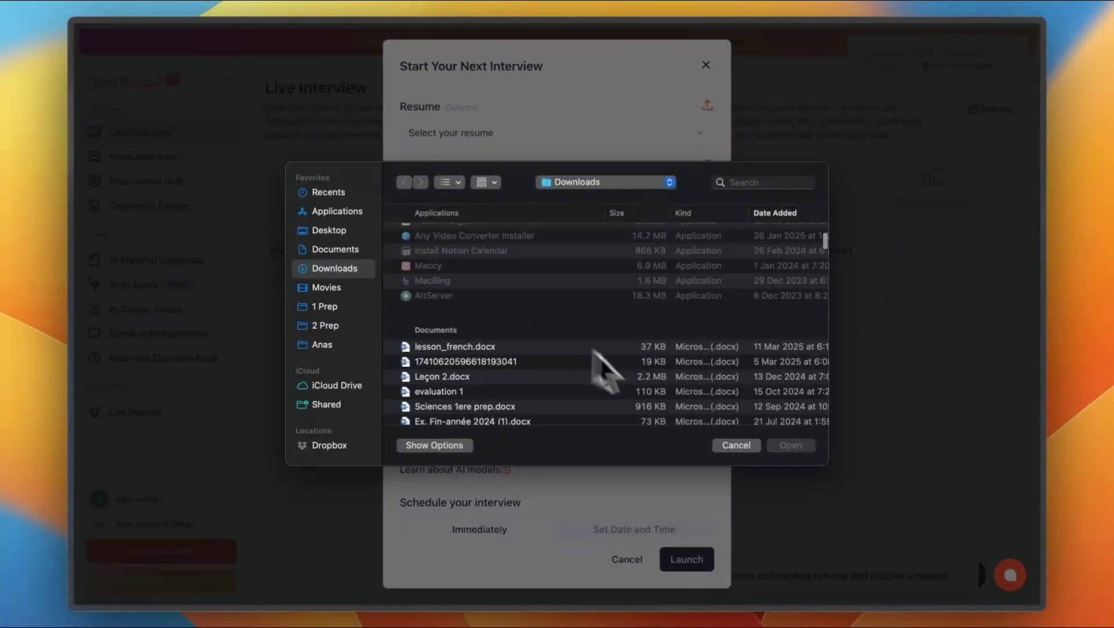
left_click(732, 447)
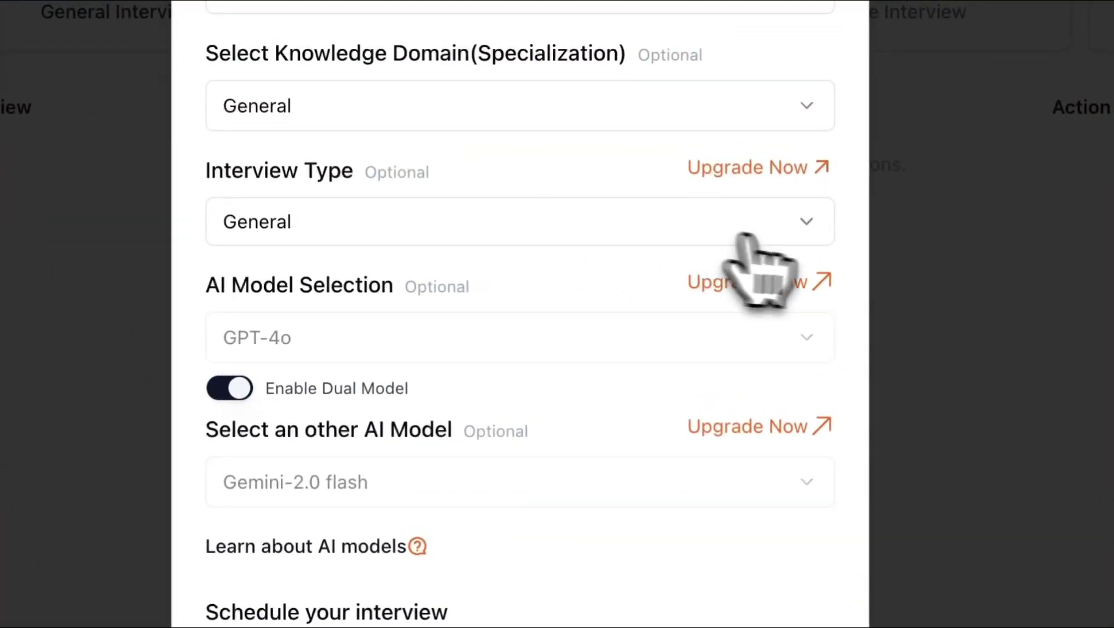
Step: Keep the General interview type, schedule it Immediately, and launch it
left_click(805, 229)
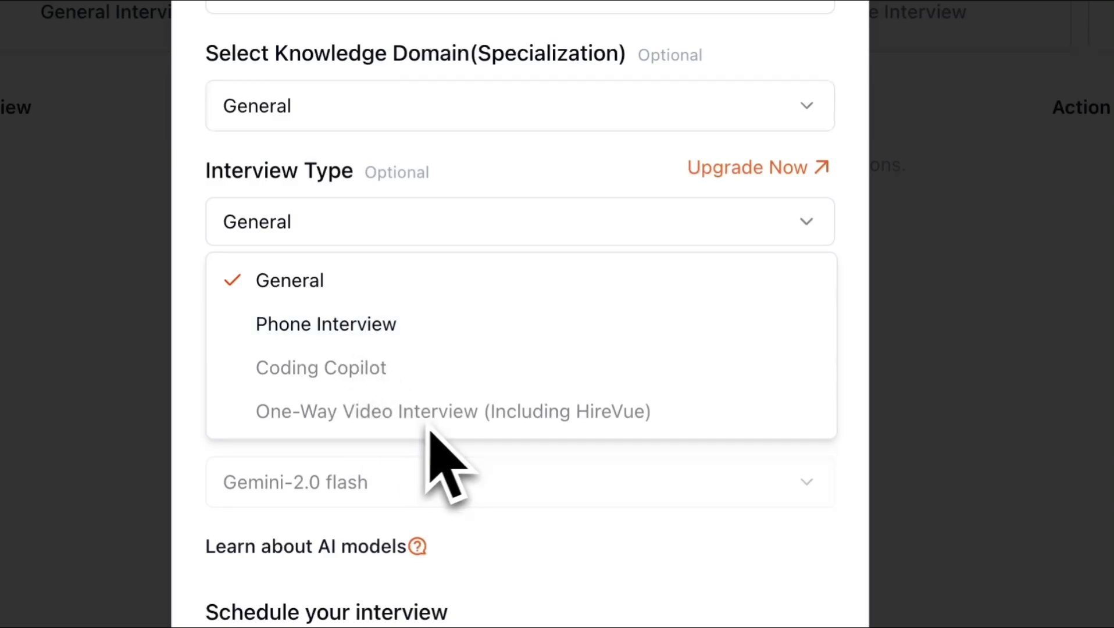
left_click(510, 177)
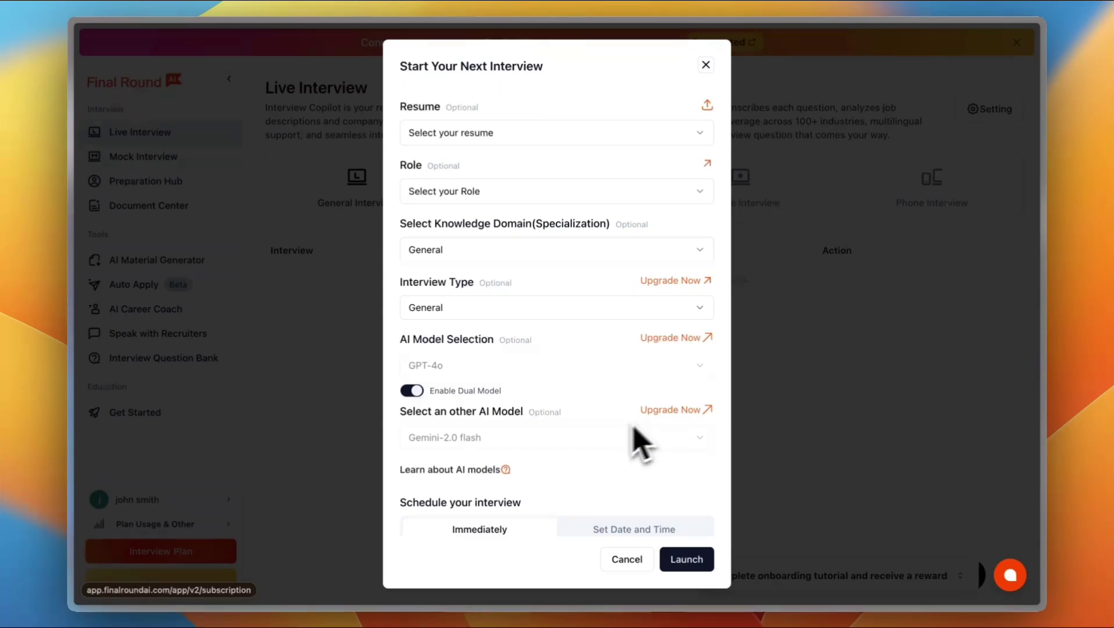
scroll(603, 474, "down", 1)
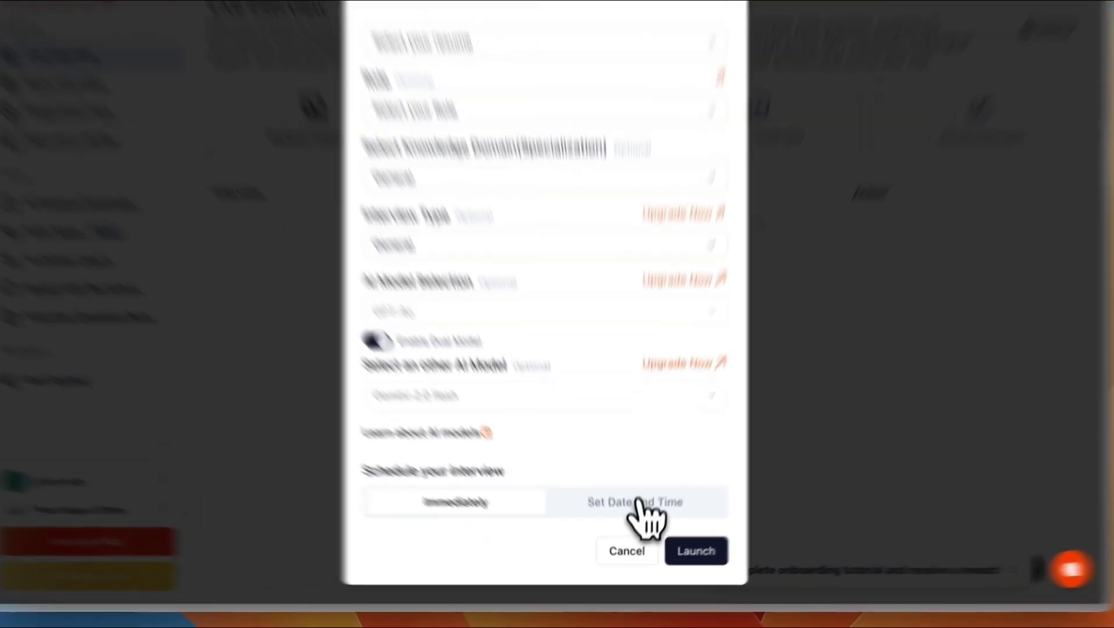
left_click(631, 516)
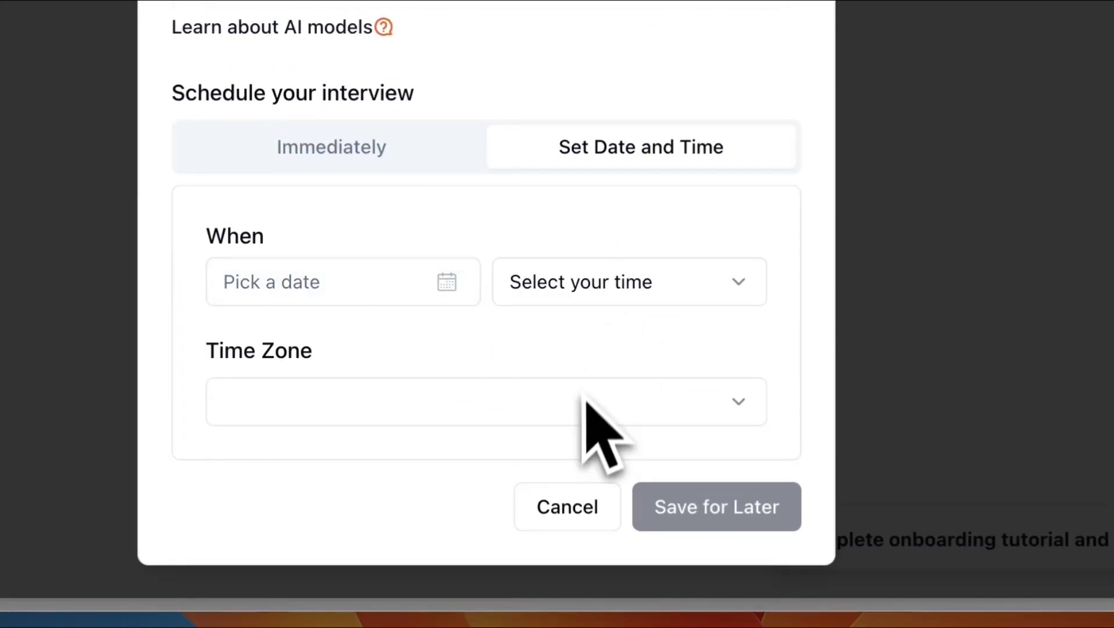
left_click(402, 163)
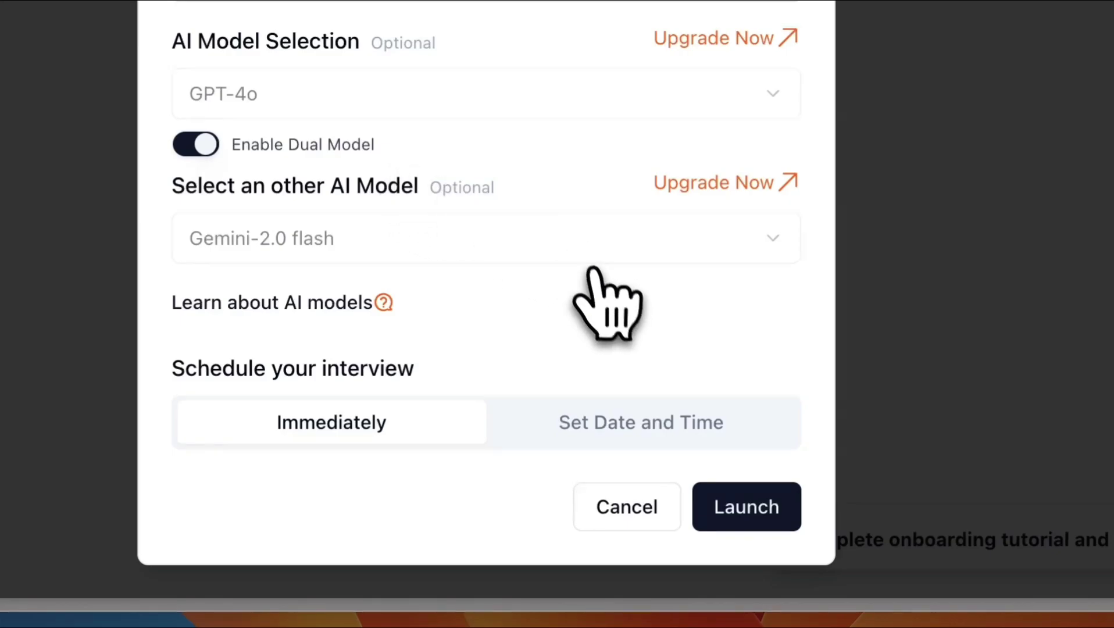
left_click(759, 509)
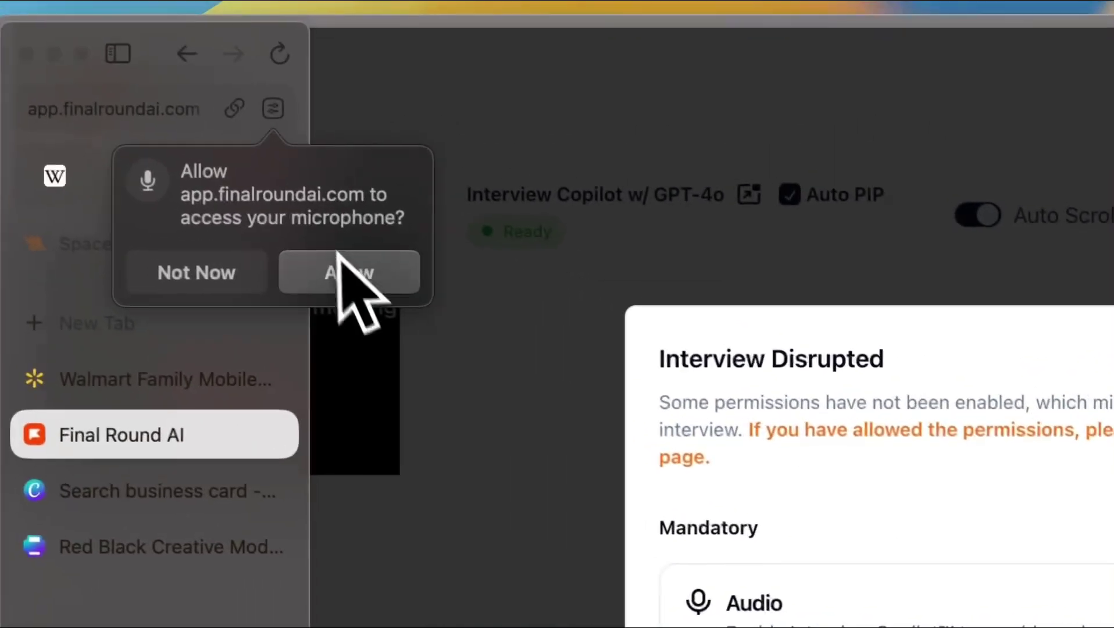
Step: Grant microphone access through the Audio Request in the Interview Disrupted notice
left_click(344, 268)
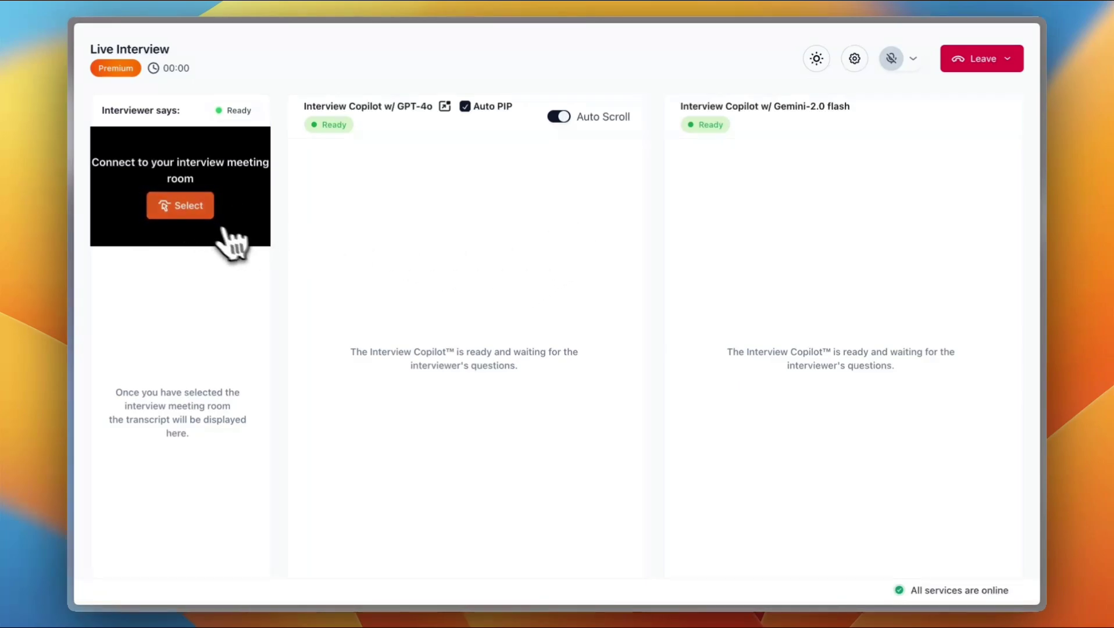
Step: Try connecting a meeting room, then leave, end and mark the session Completed
left_click(189, 214)
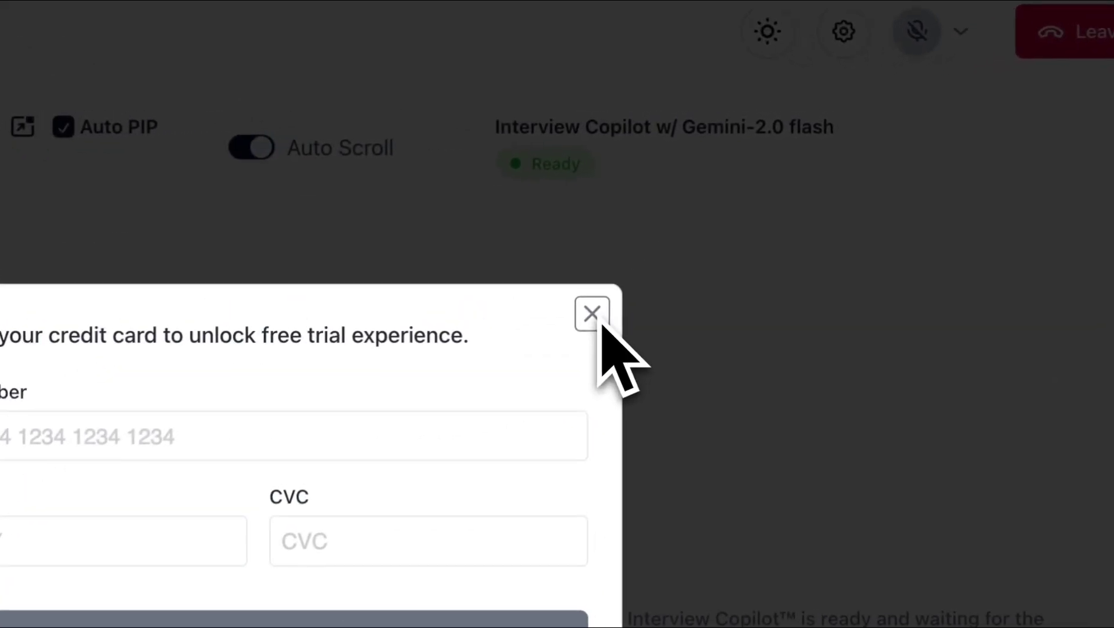
left_click(729, 199)
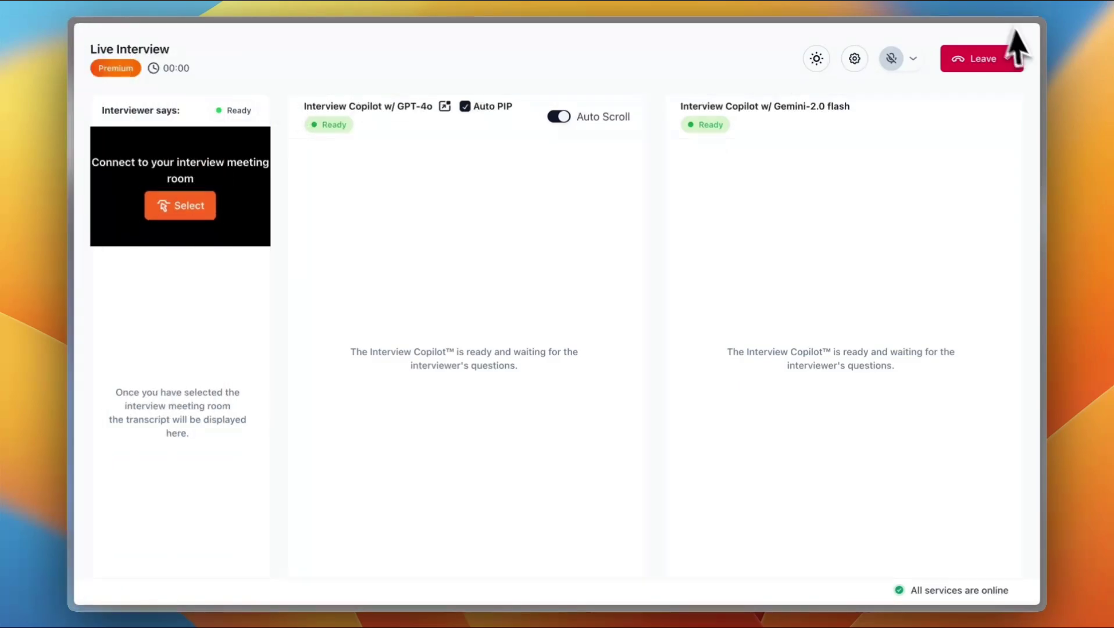
left_click(1011, 60)
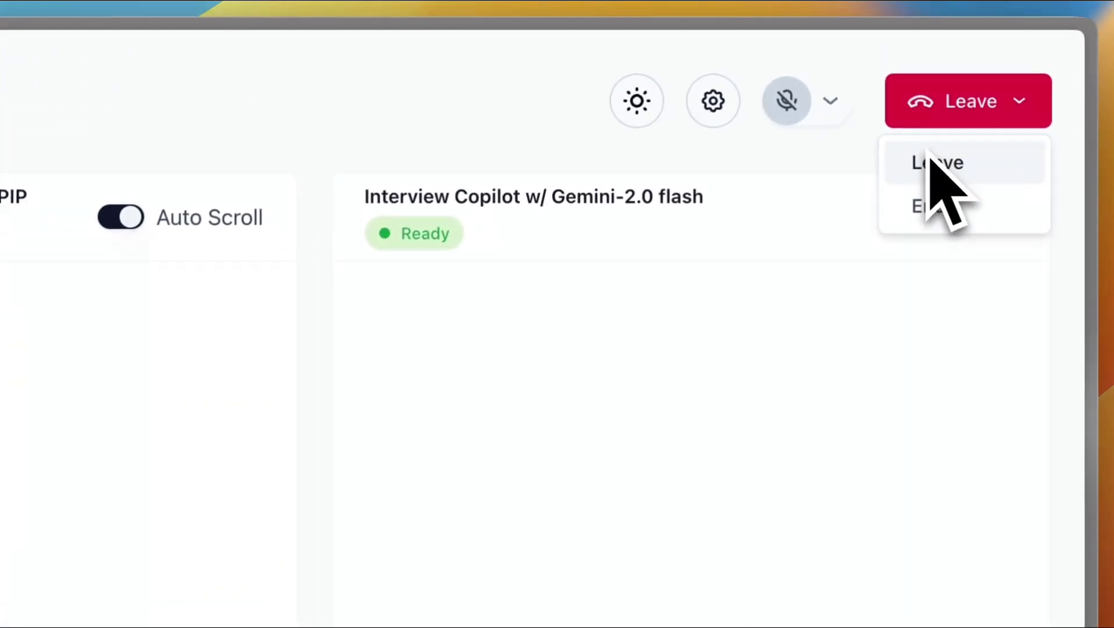
left_click(931, 162)
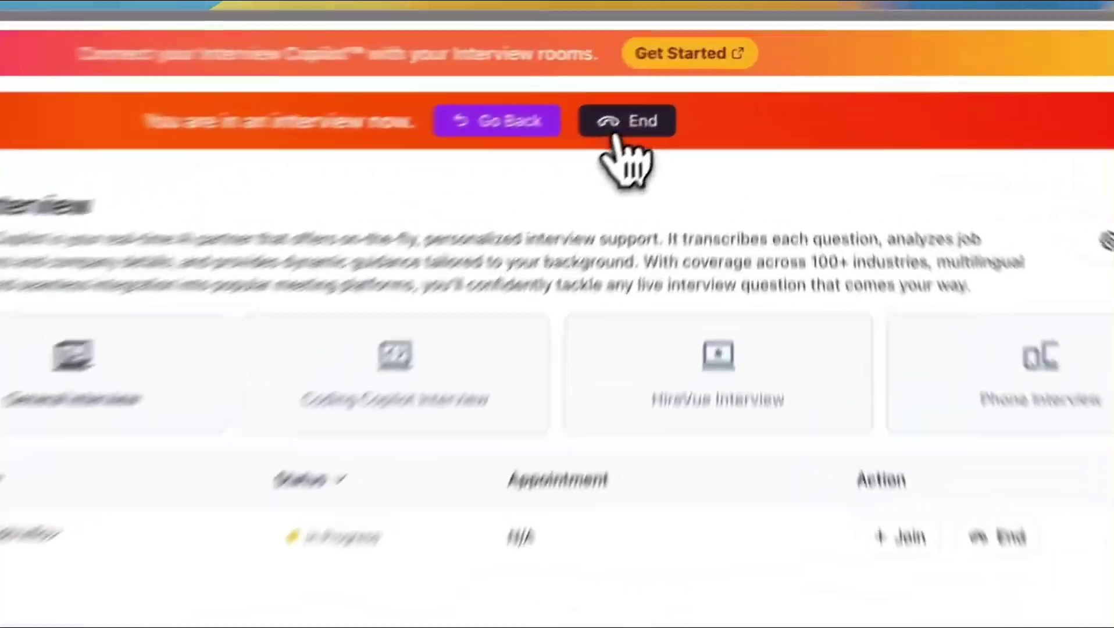
left_click(588, 153)
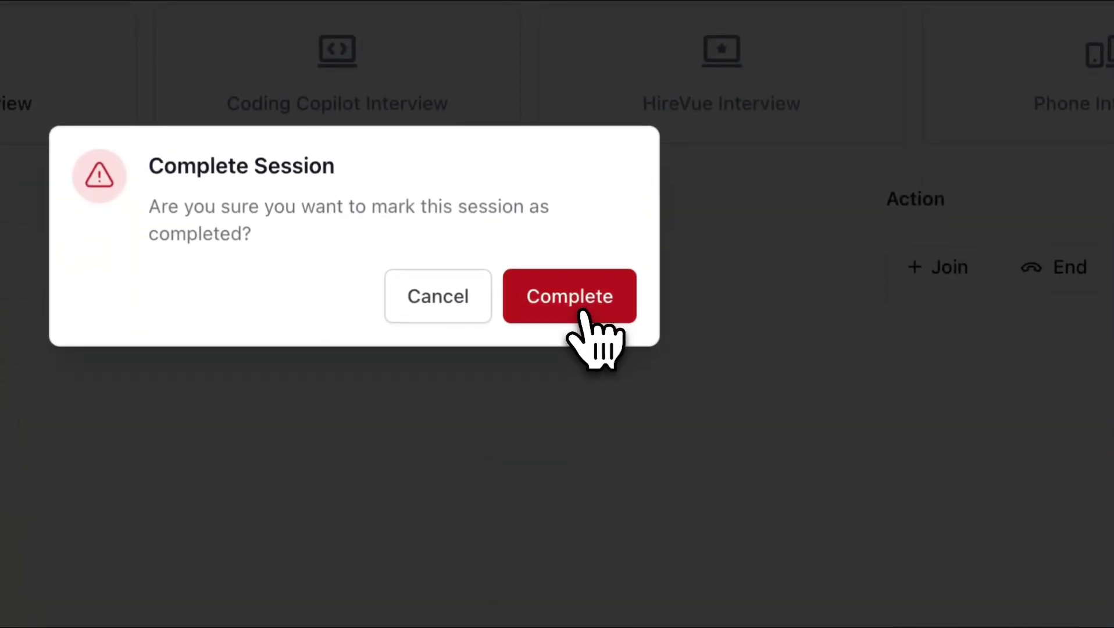
left_click(573, 297)
Step: Start a manual Job Readiness Assessment for a Senior-Level 'manager' position at freestuff
left_click(184, 166)
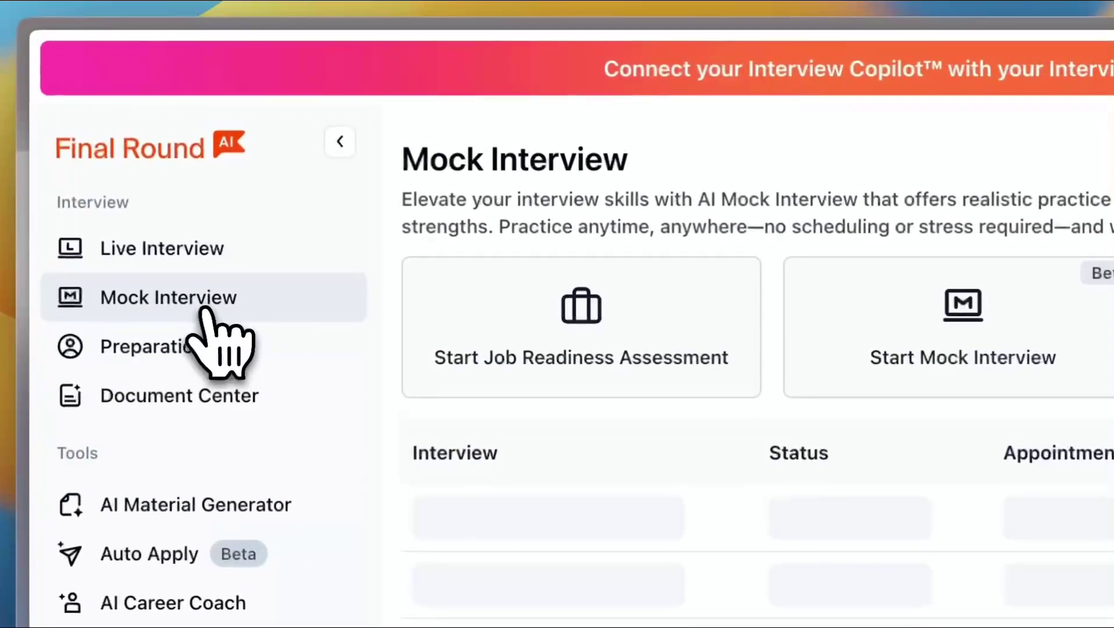
left_click(581, 332)
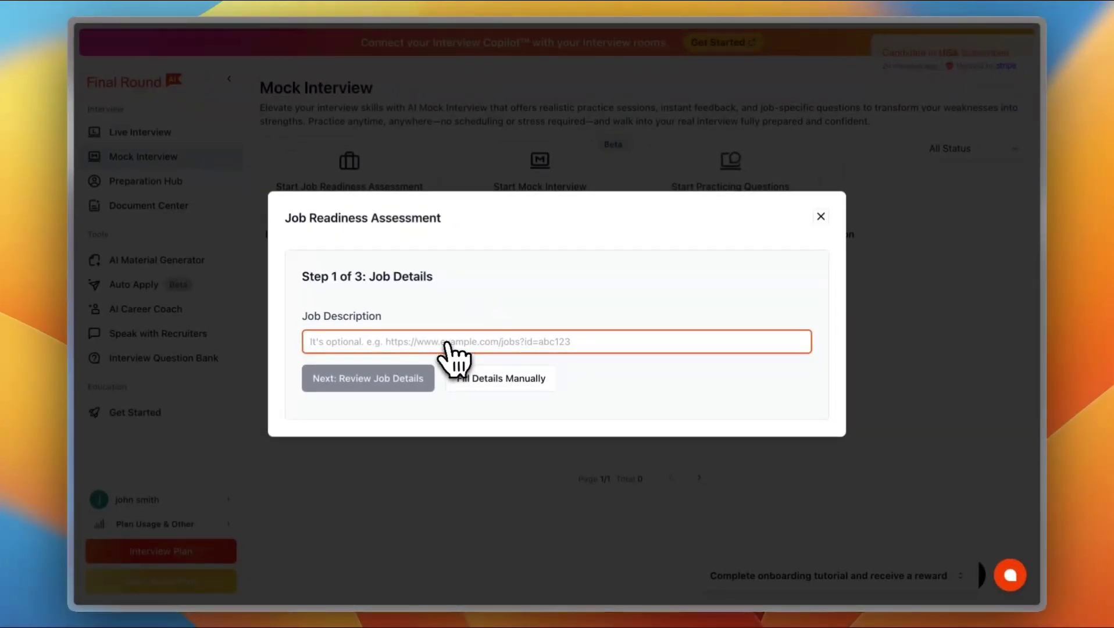
left_click(499, 389)
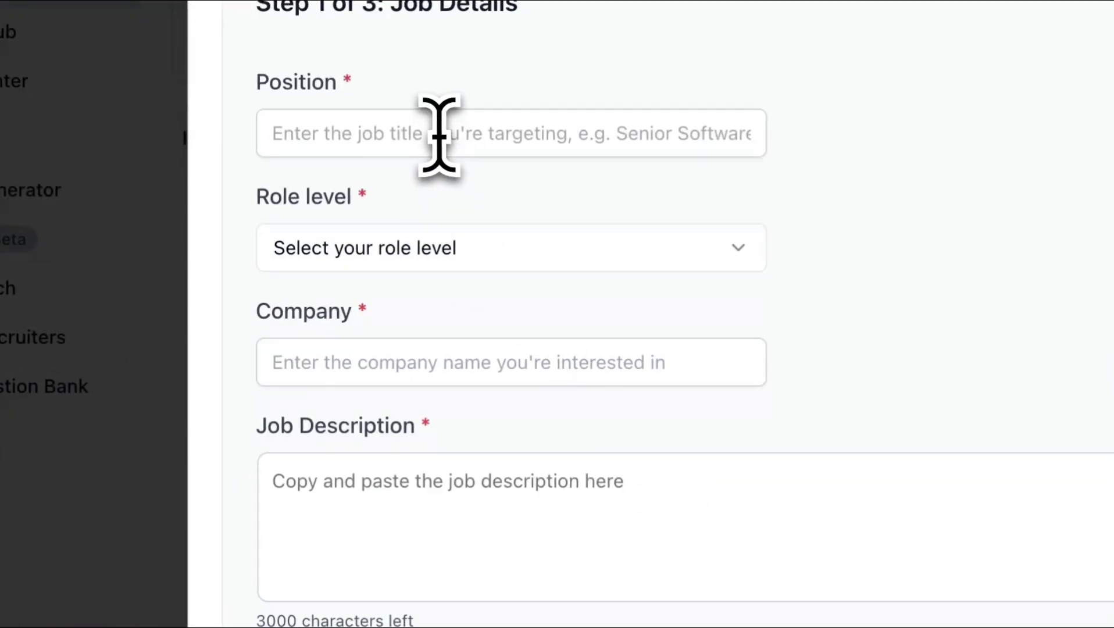
left_click(440, 135)
type("ma")
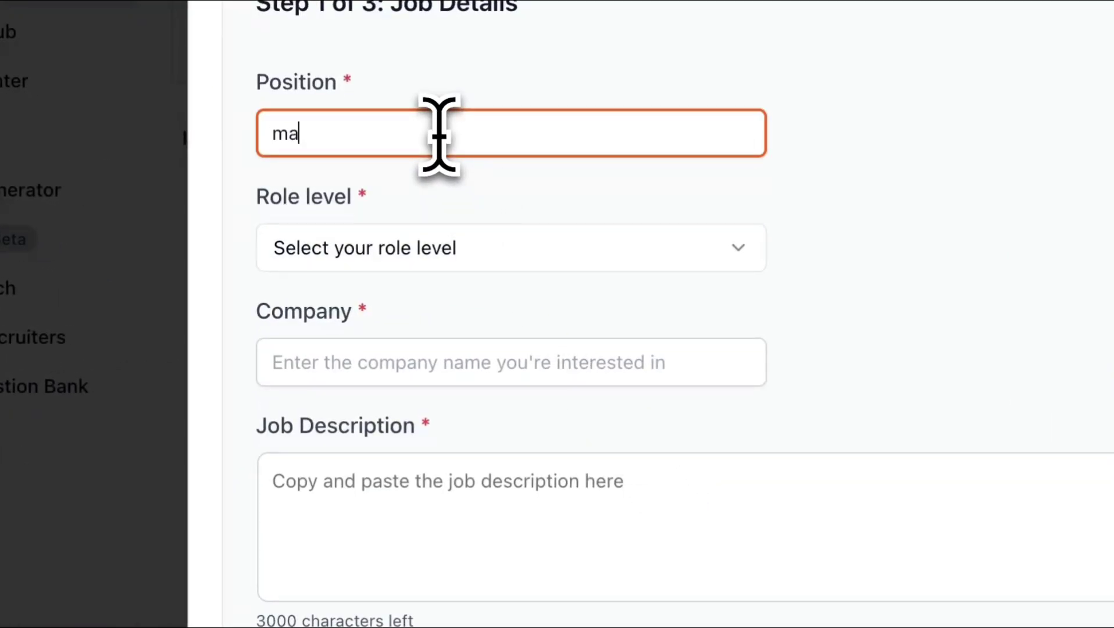
type("nager")
left_click(565, 257)
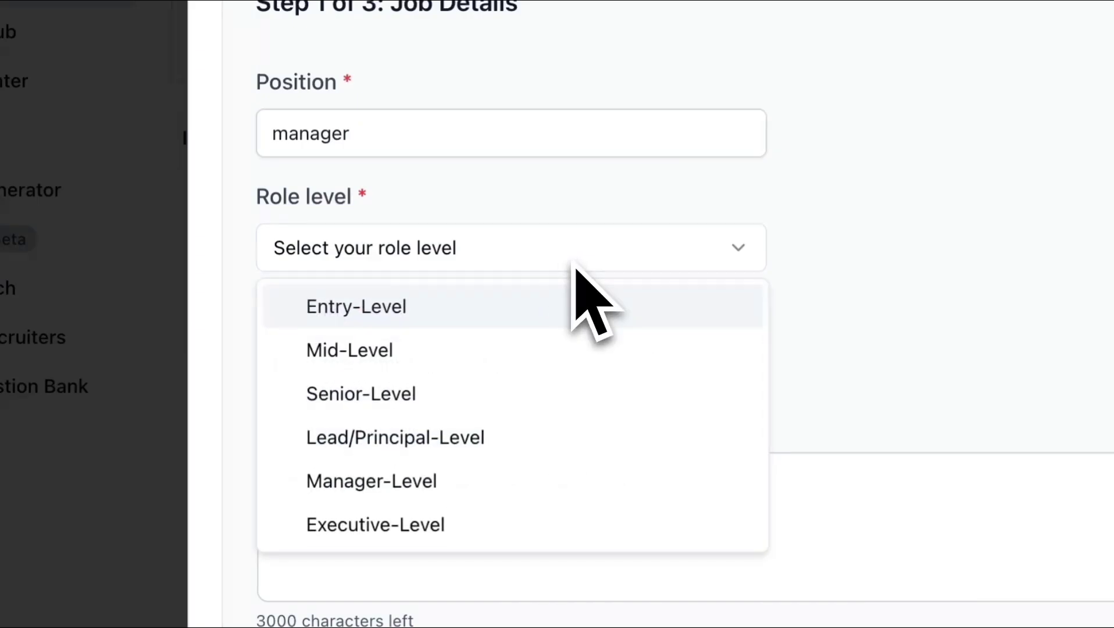
left_click(424, 390)
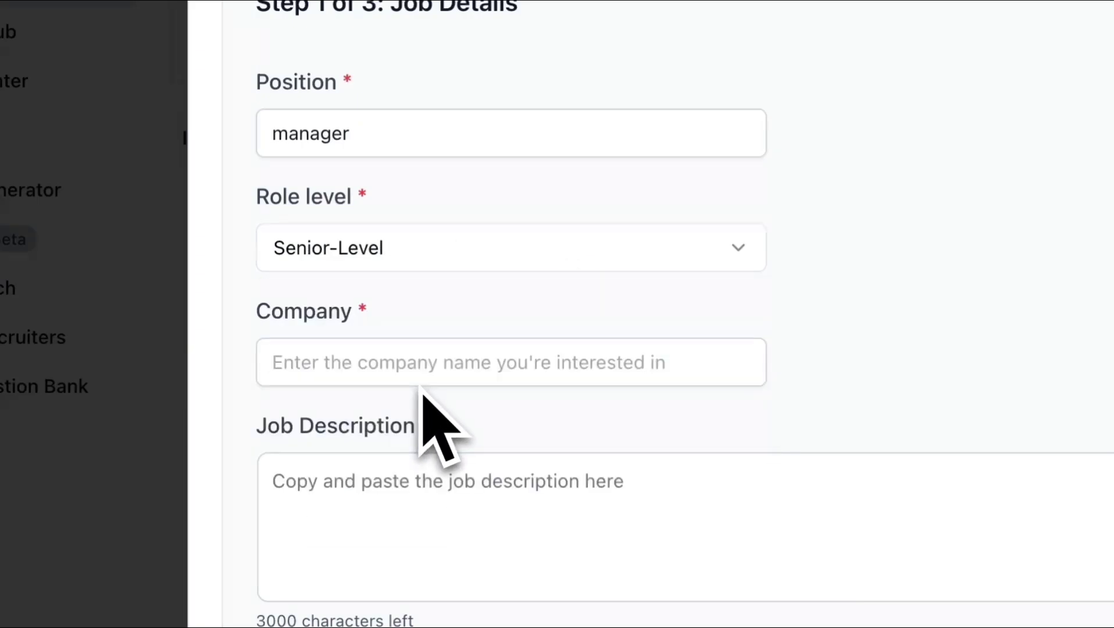
left_click(432, 369)
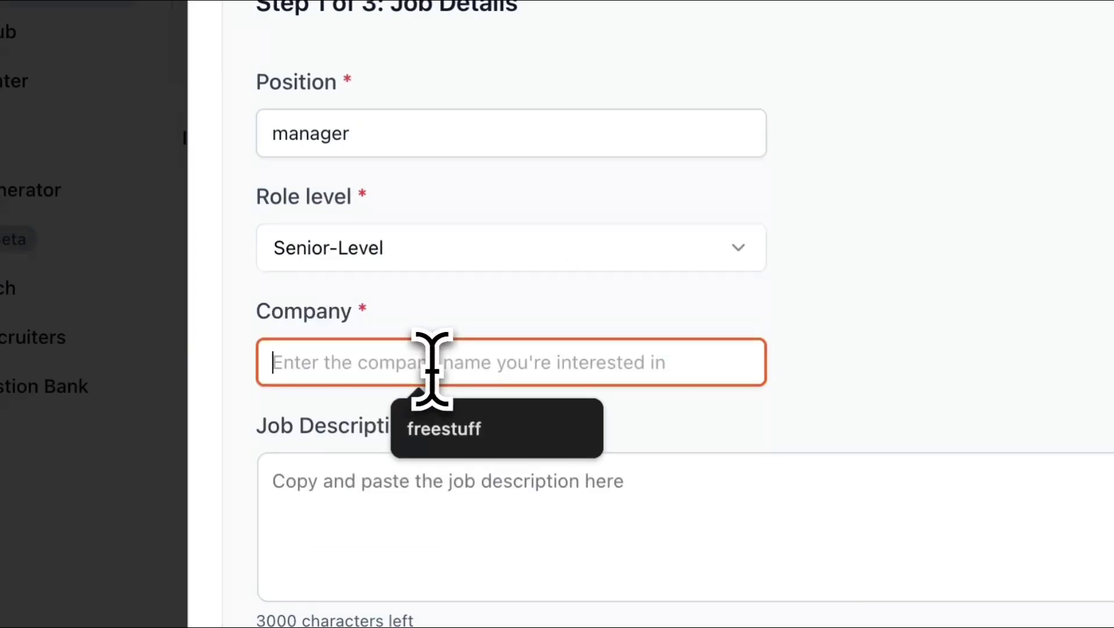
left_click(442, 430)
Step: Enter job description 'manager of a cookies factory' and company details 'the most awes'
left_click(459, 491)
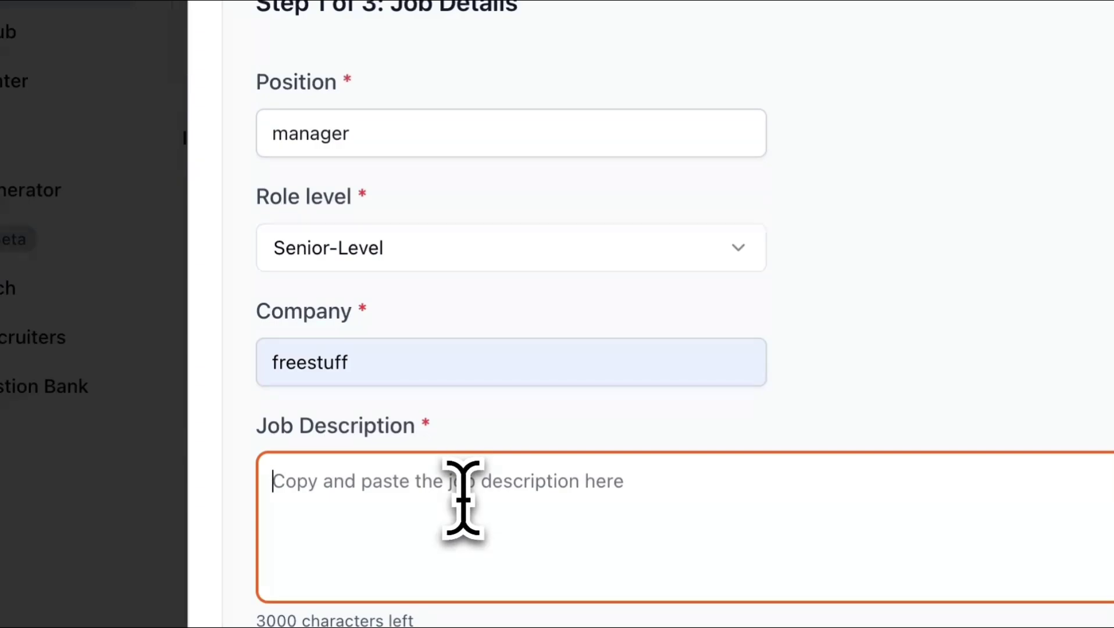
type("mana")
type("ger ")
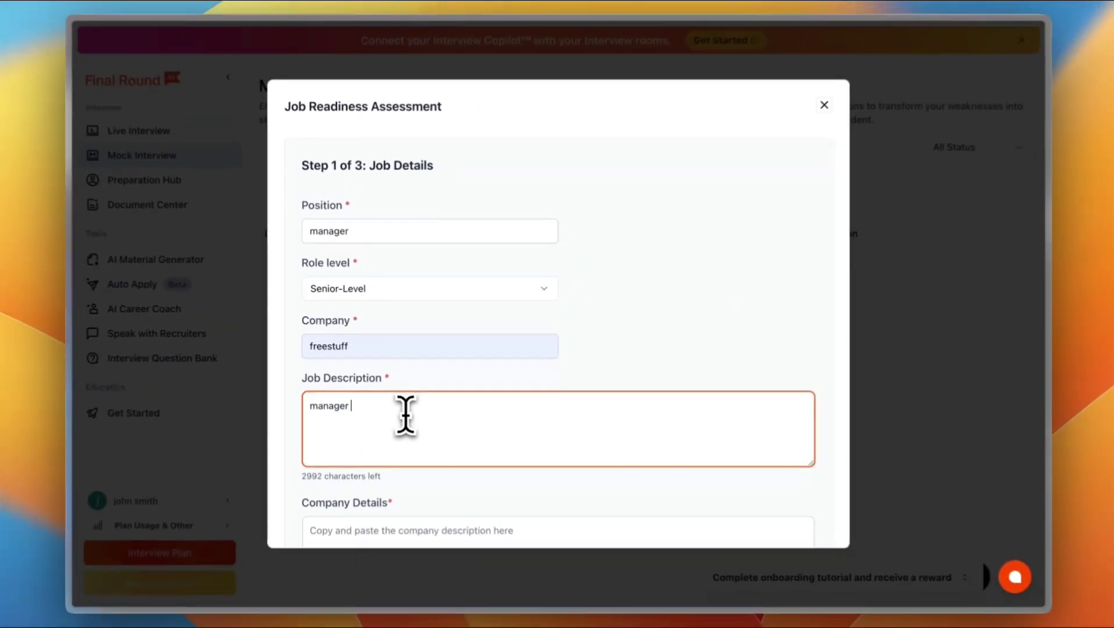
type("of a cookies factory")
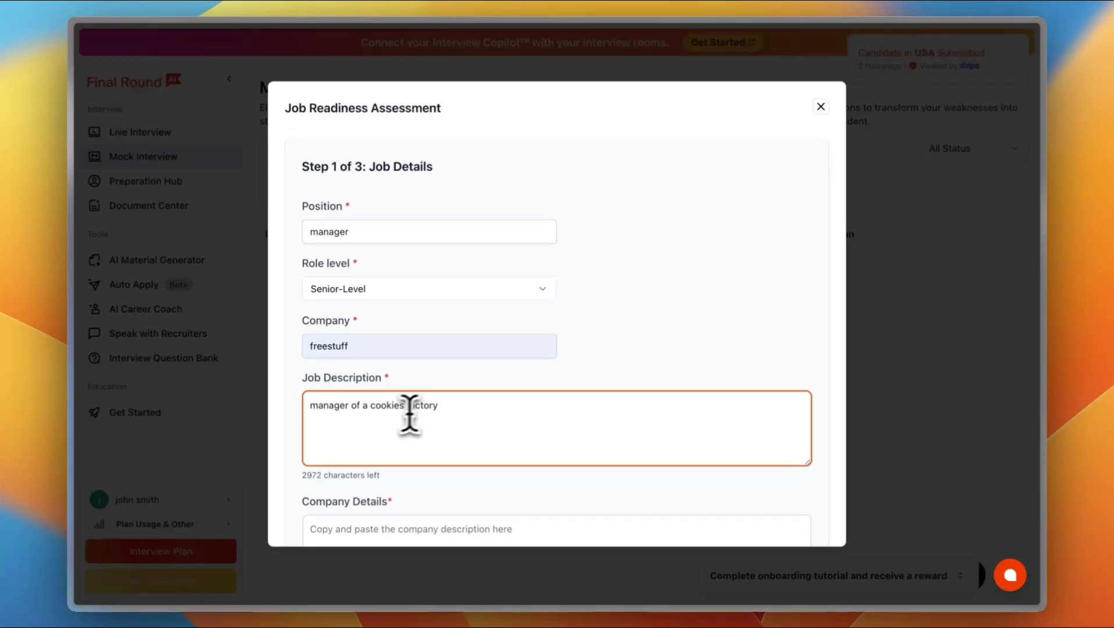
scroll(427, 412, "down", 1)
scroll(448, 410, "down", 4)
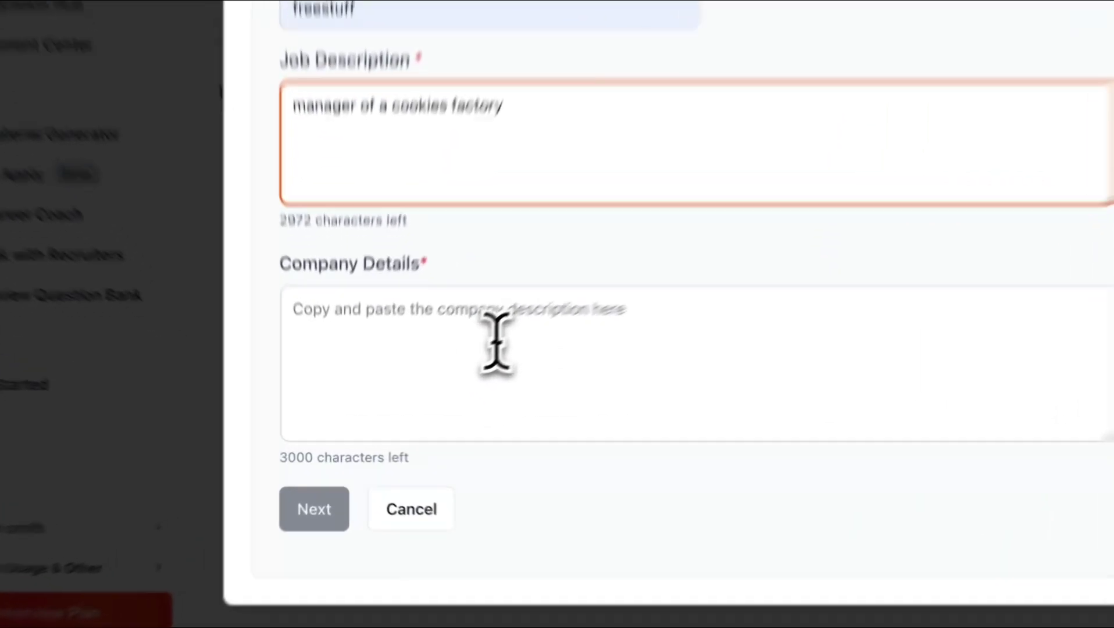
left_click(434, 387)
type("the ")
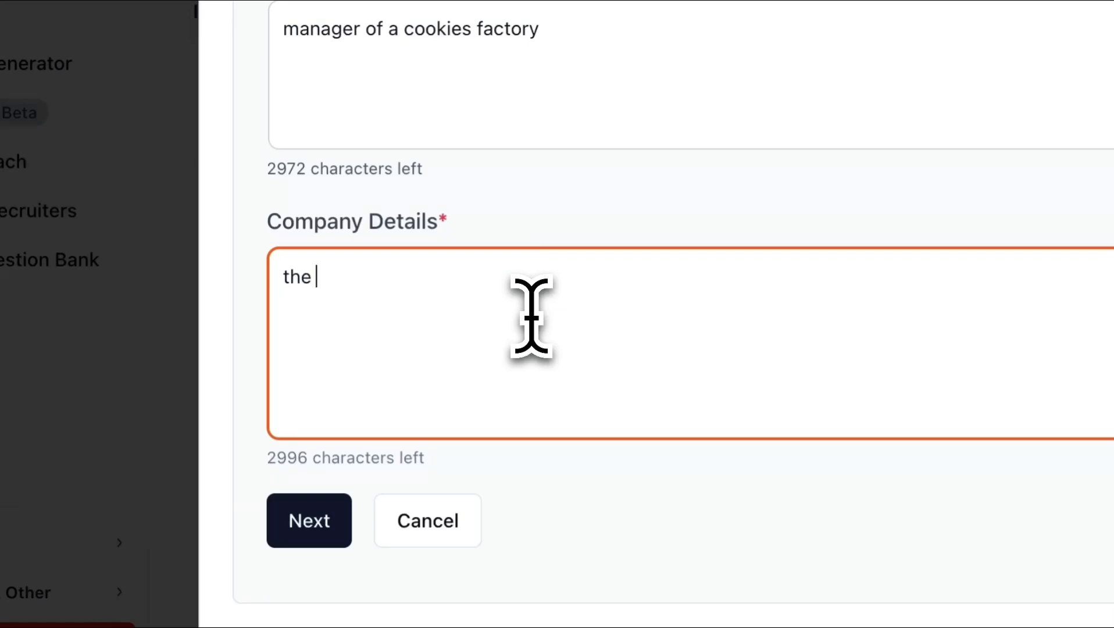
type("most")
type(" awes")
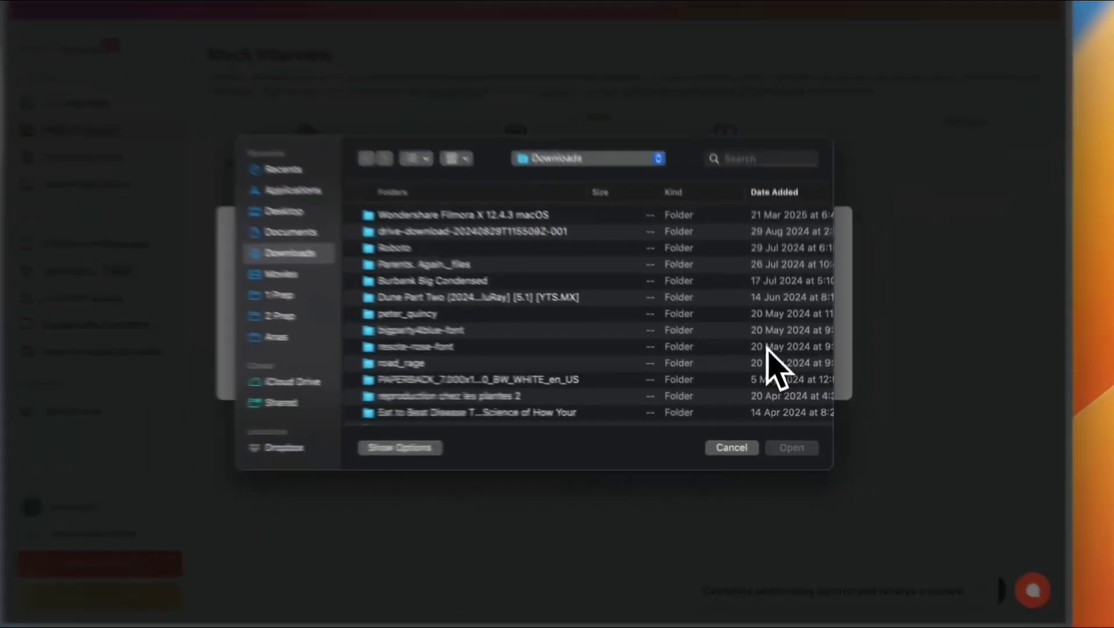
Step: Upload a resume PDF, which the free tier's 5-page limit rejects, then close the assessment
scroll(544, 346, "down", 5)
scroll(544, 356, "down", 5)
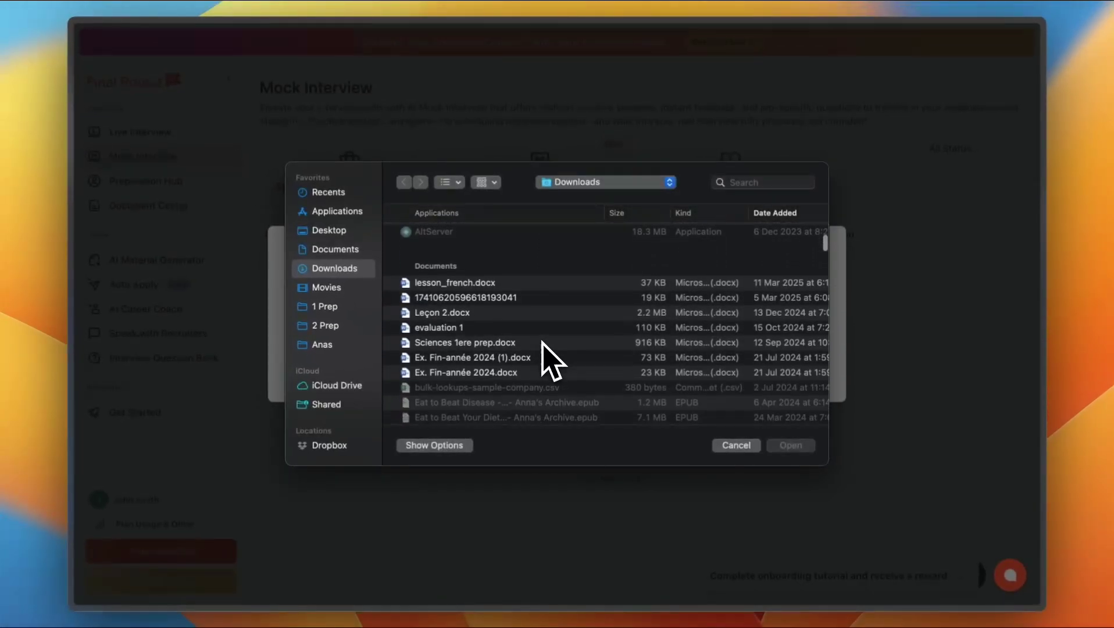
left_click(728, 446)
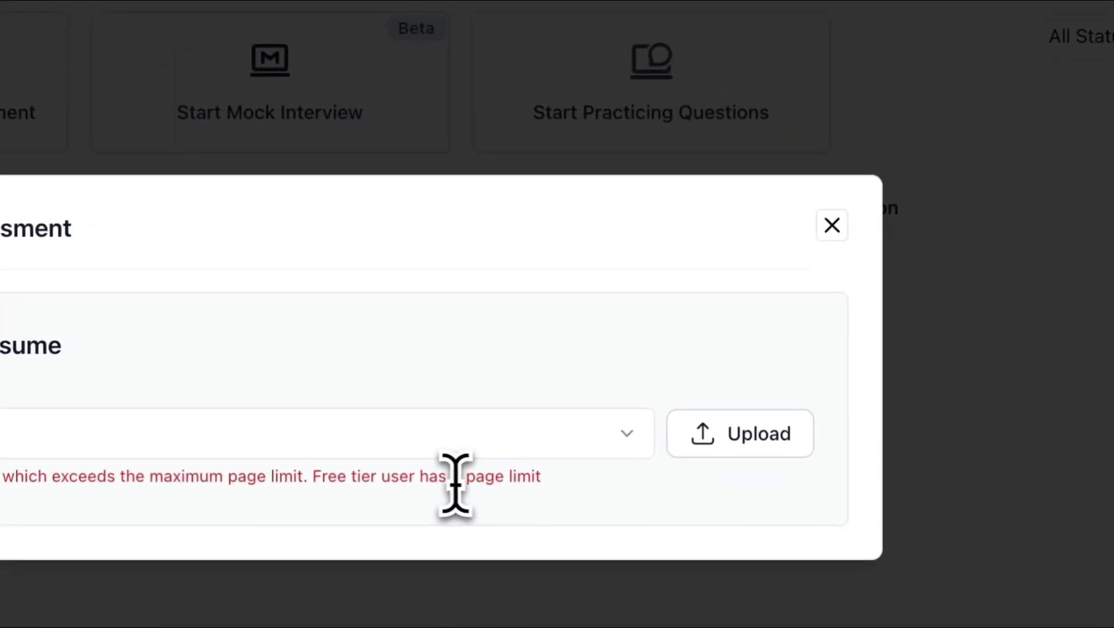
double_click(457, 477)
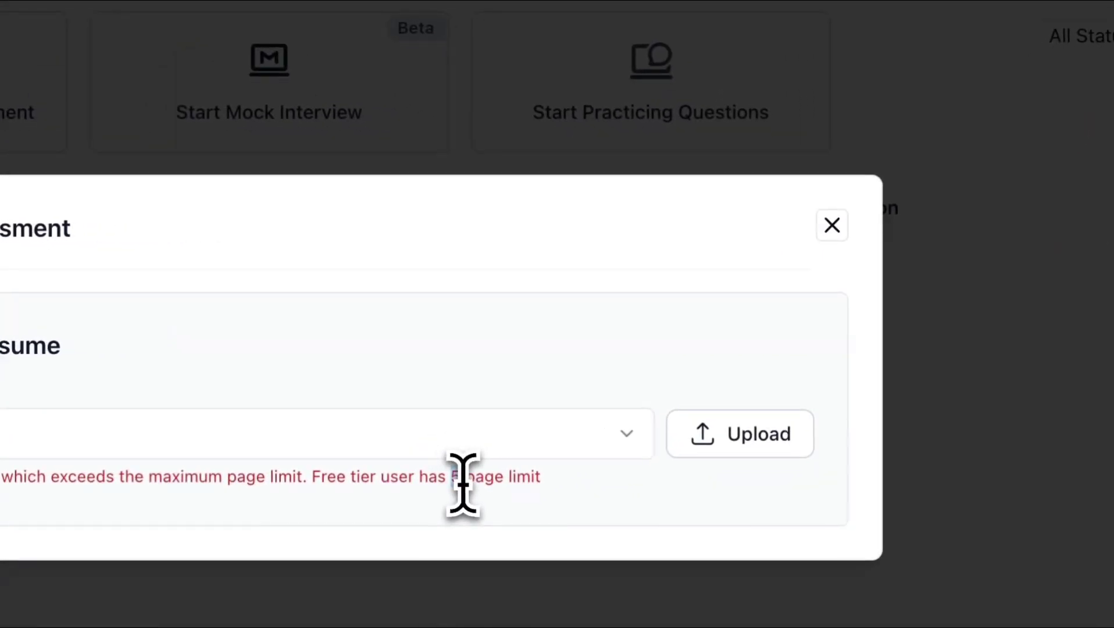
left_click(832, 225)
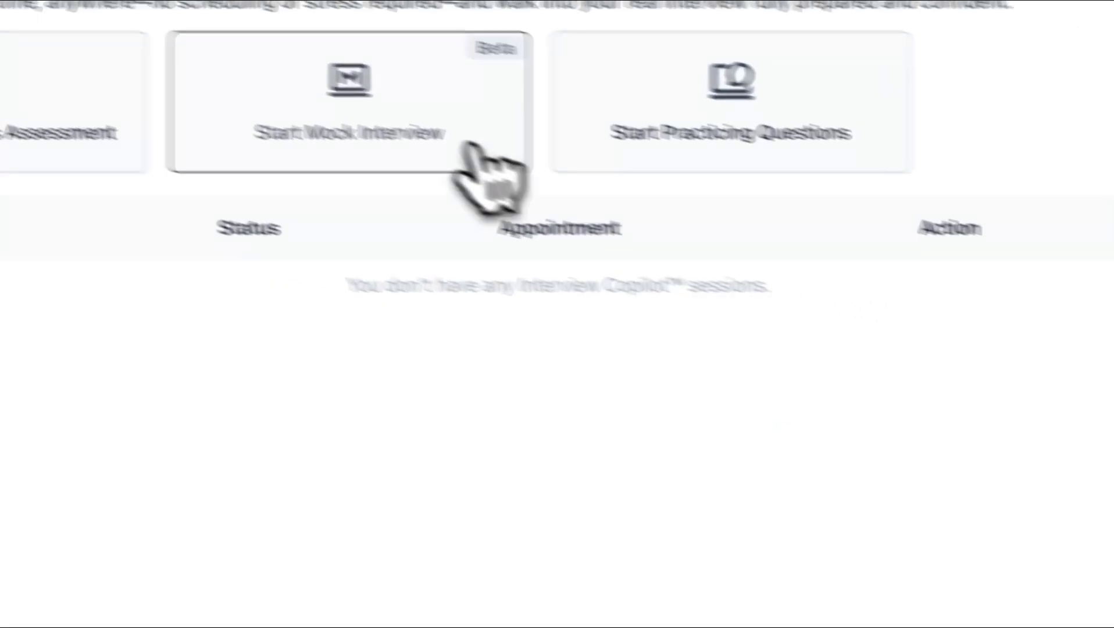
left_click(483, 140)
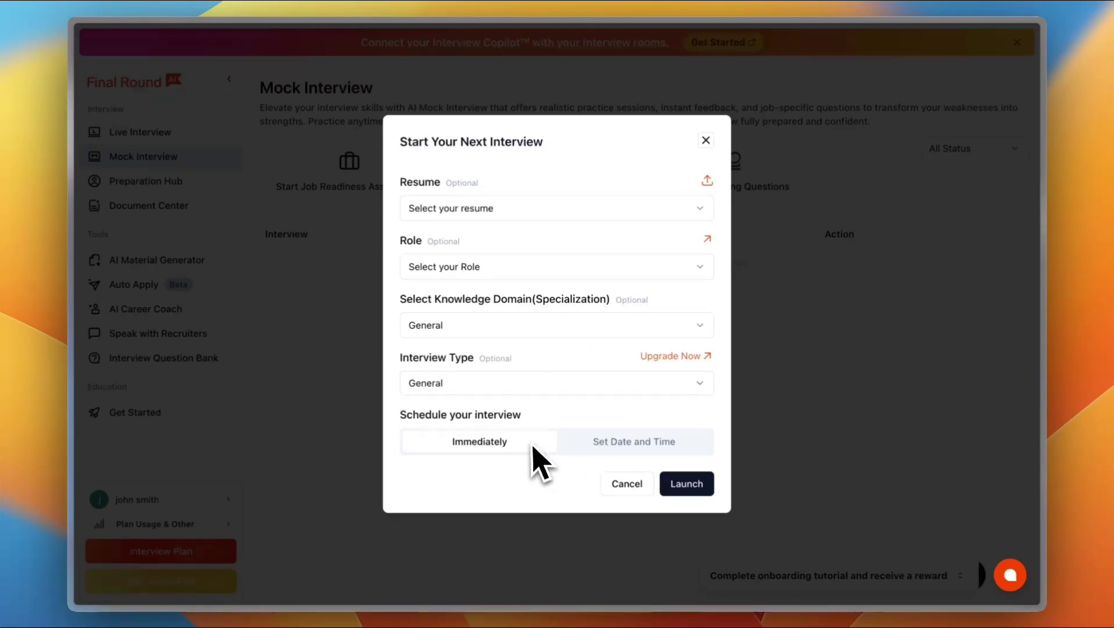
left_click(706, 140)
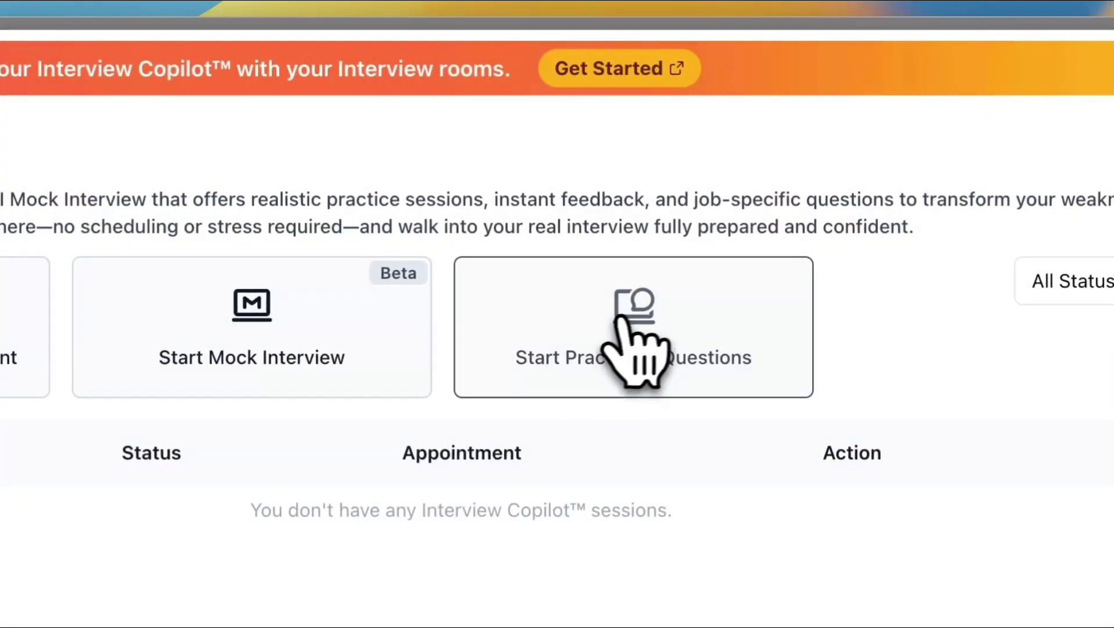
Step: Pick 'Tell me about yourself' from the practice question bank
left_click(621, 319)
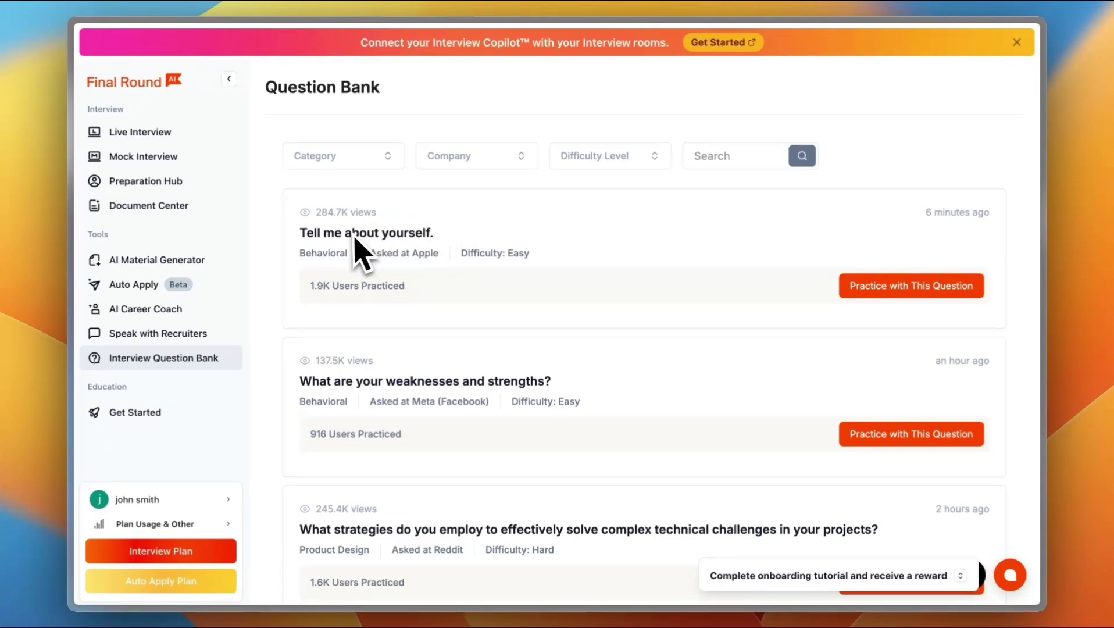
scroll(430, 357, "down", 1)
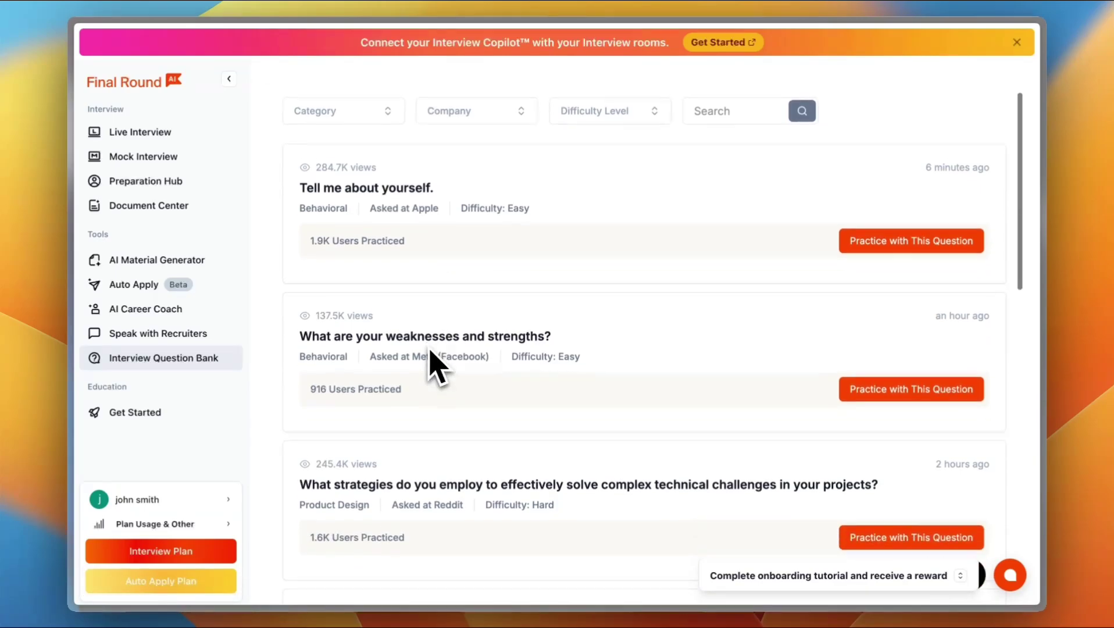
scroll(431, 358, "down", 1)
scroll(430, 355, "down", 1)
scroll(434, 360, "down", 1)
scroll(435, 361, "up", 5)
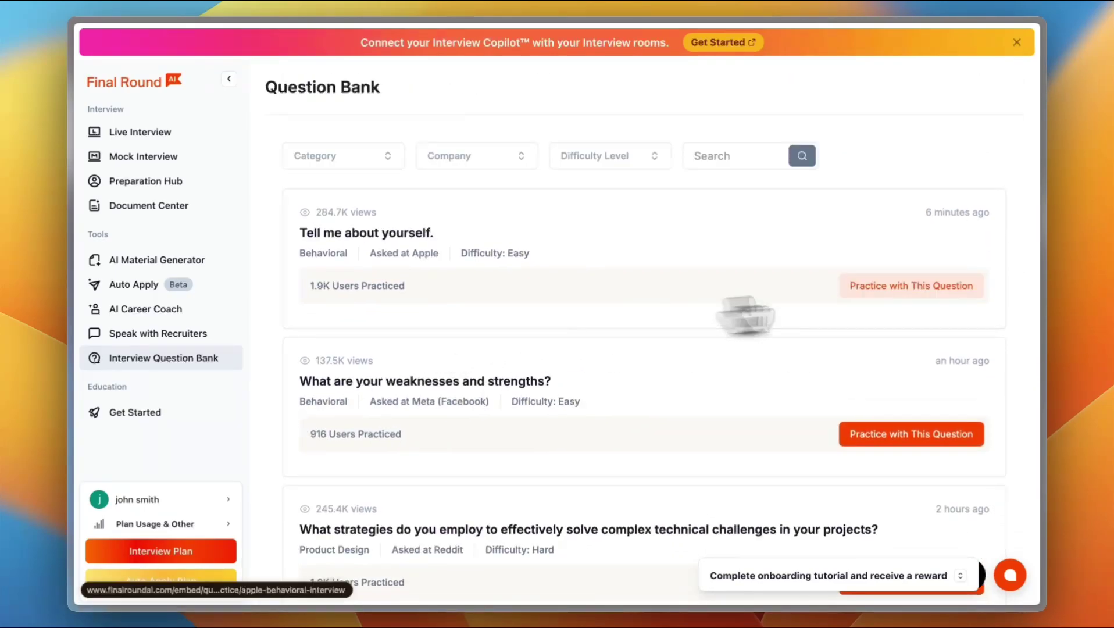
left_click(910, 290)
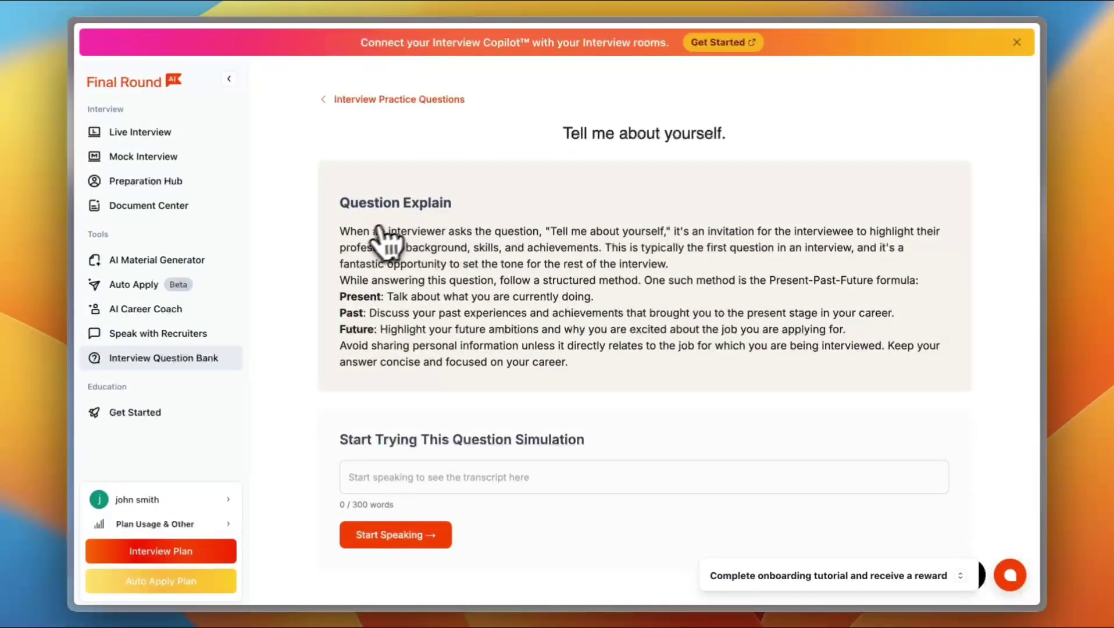
Step: Record a spoken answer and finish it for analysis
scroll(541, 326, "down", 1)
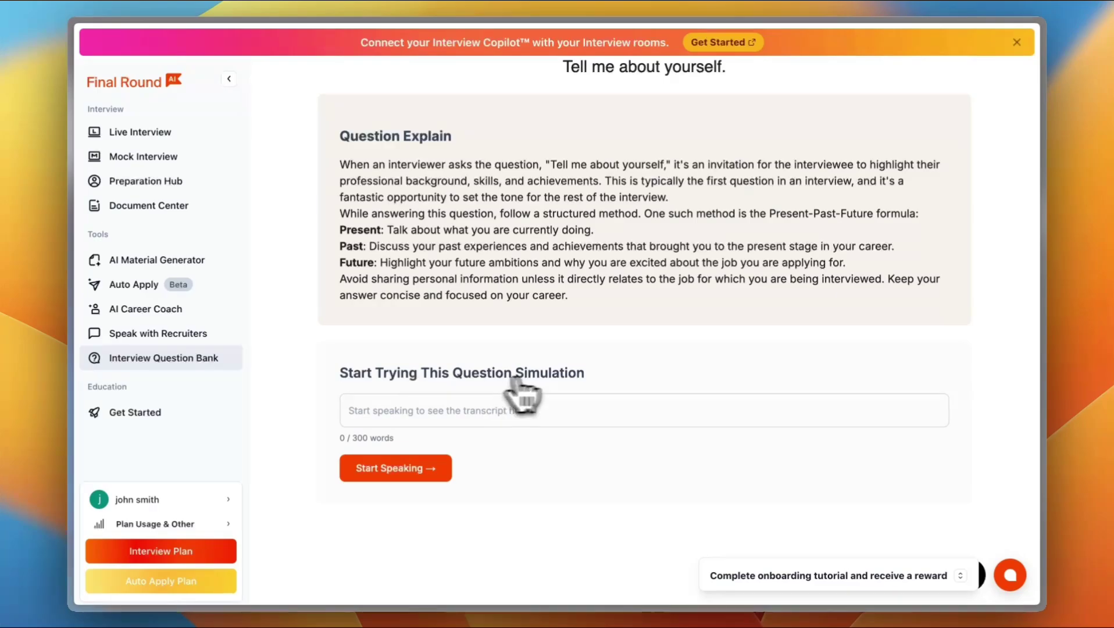
left_click(408, 467)
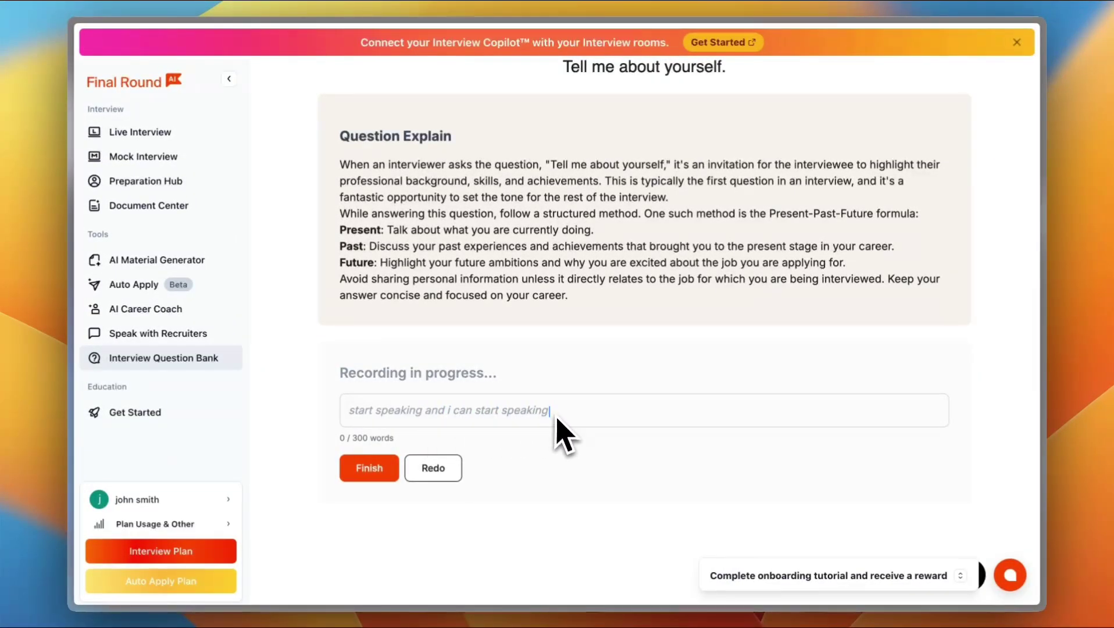
left_click(369, 468)
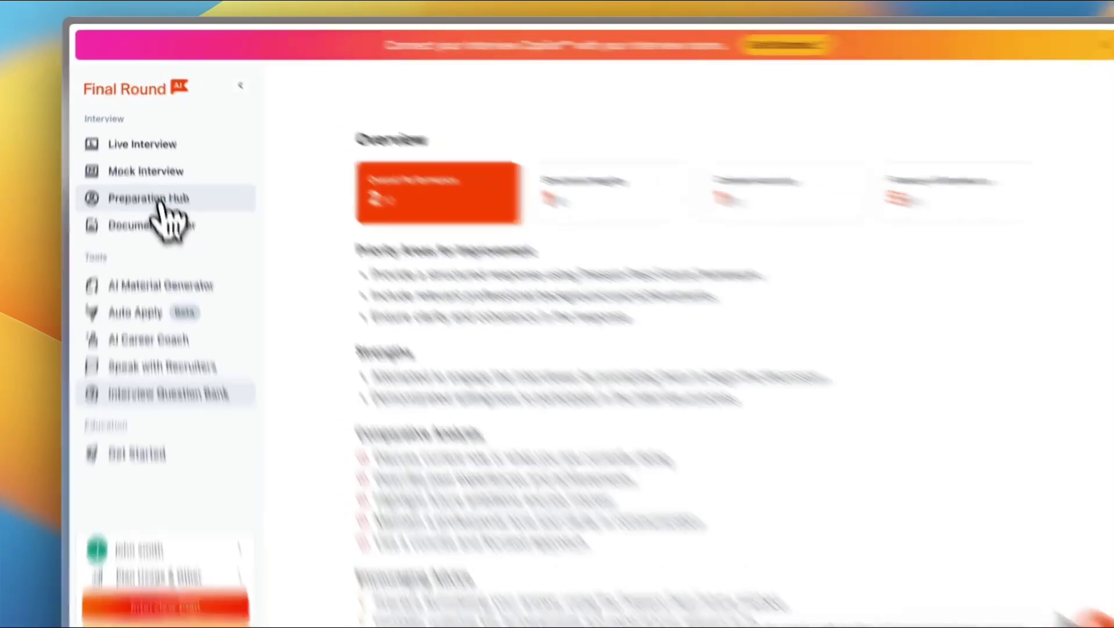
Step: Open Q&A preparation in the Preparation Hub, check the empty resume list, and cancel
left_click(156, 185)
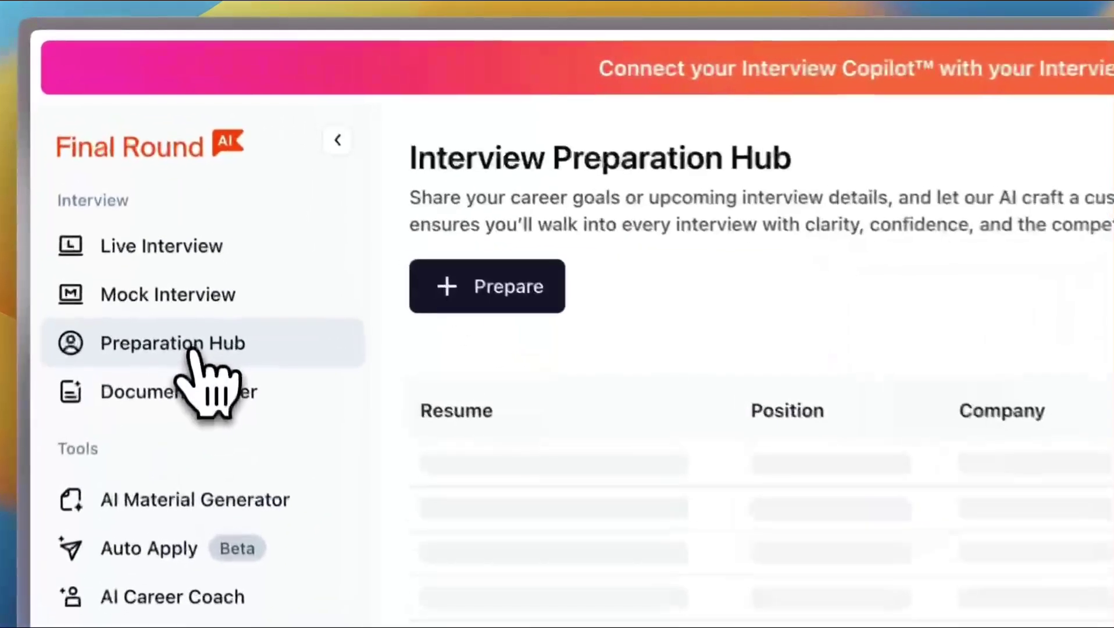
left_click(504, 301)
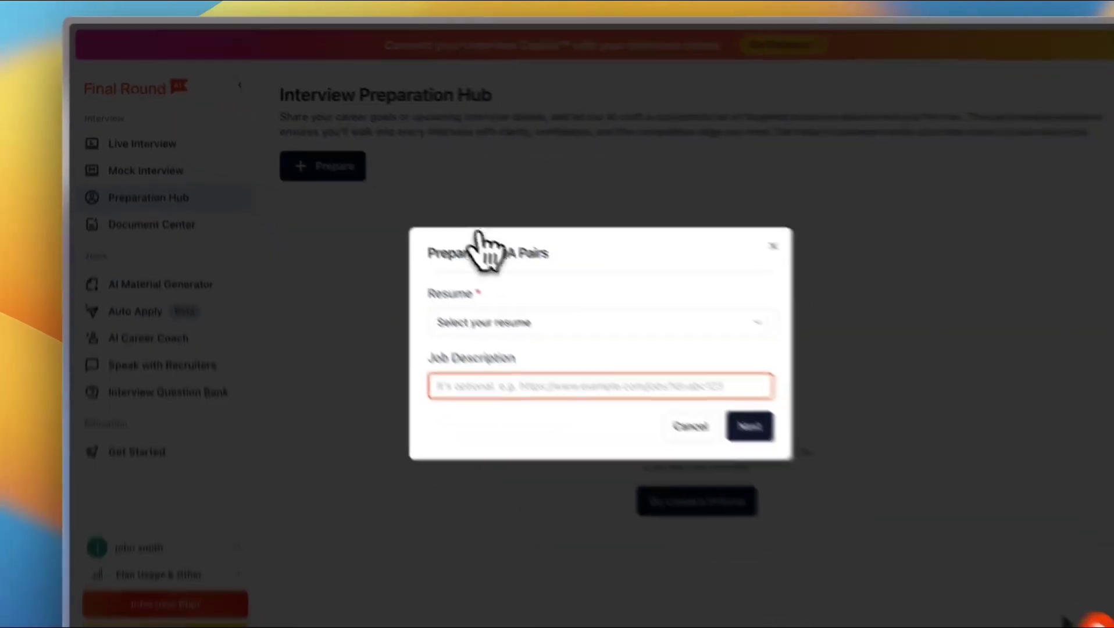
left_click(697, 309)
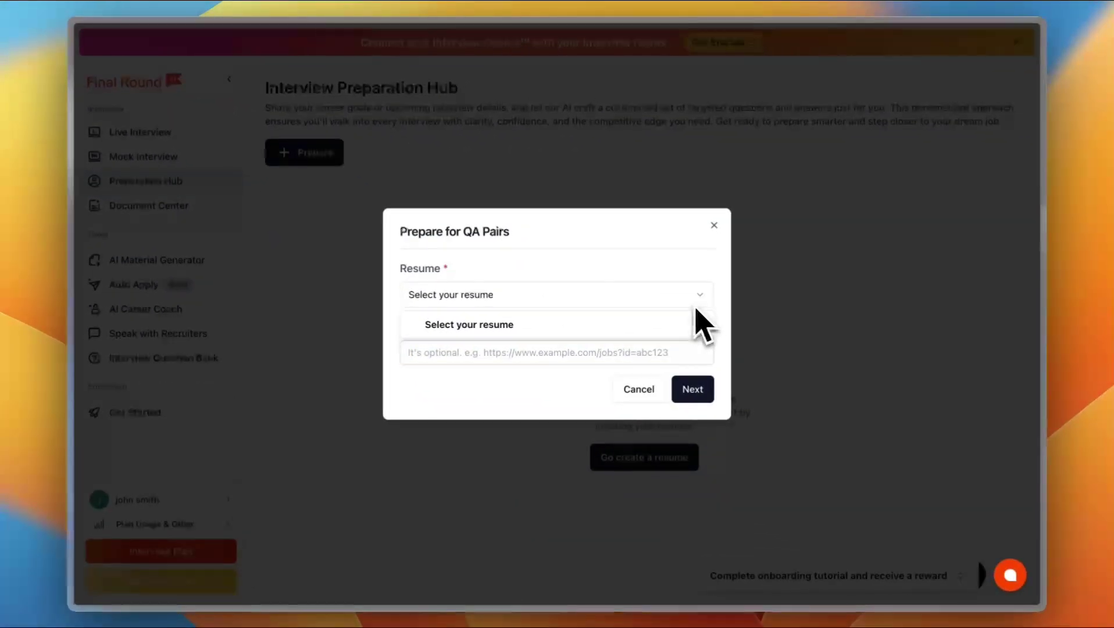
left_click(695, 307)
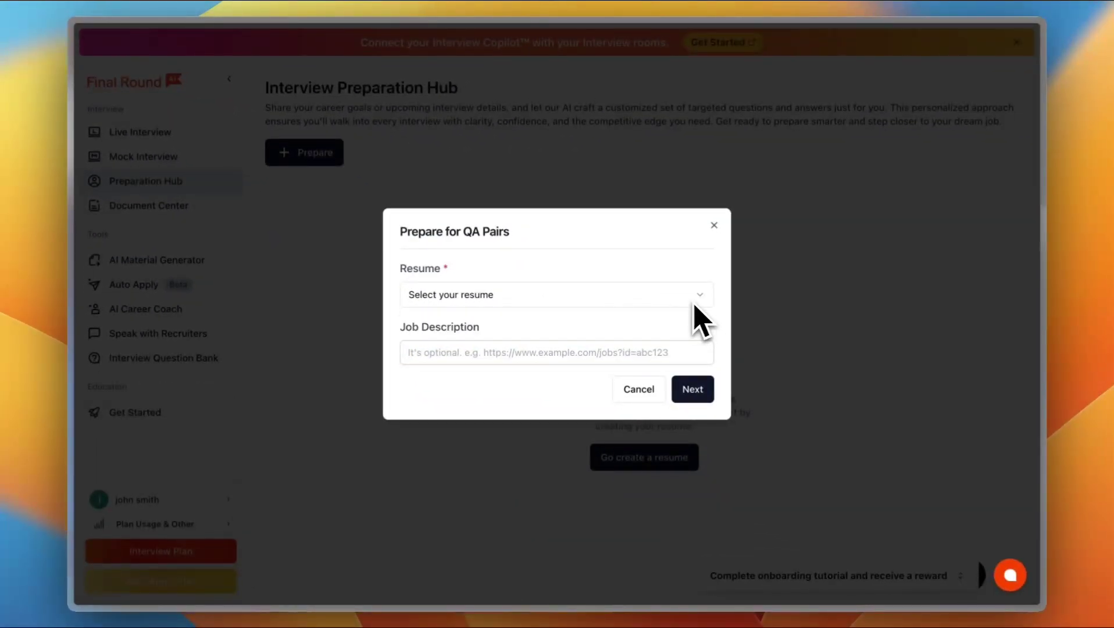
left_click(640, 390)
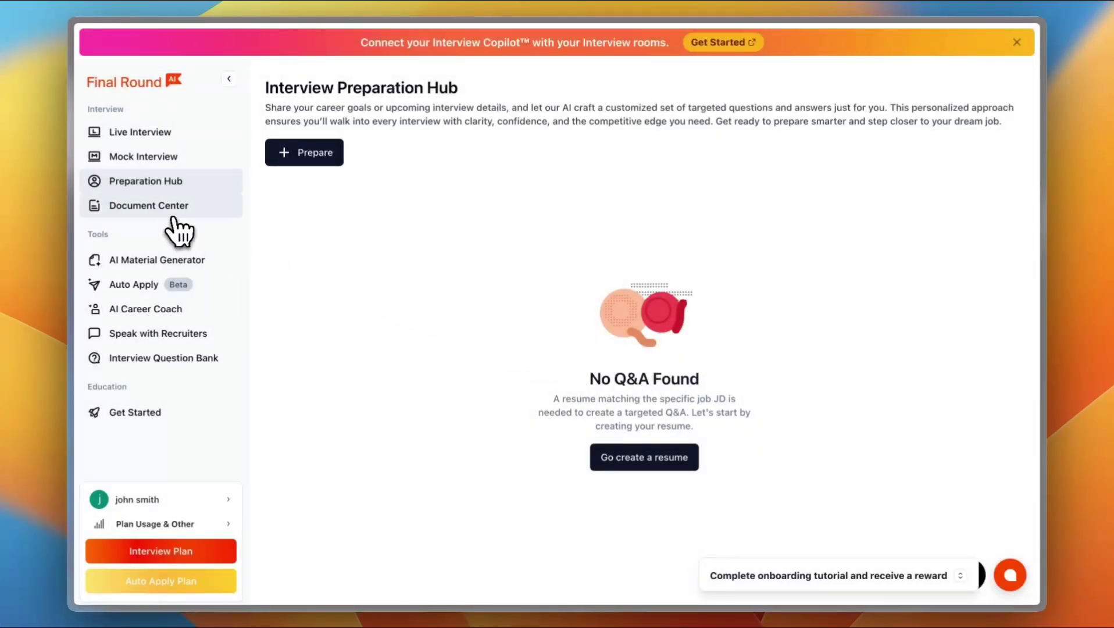
left_click(178, 230)
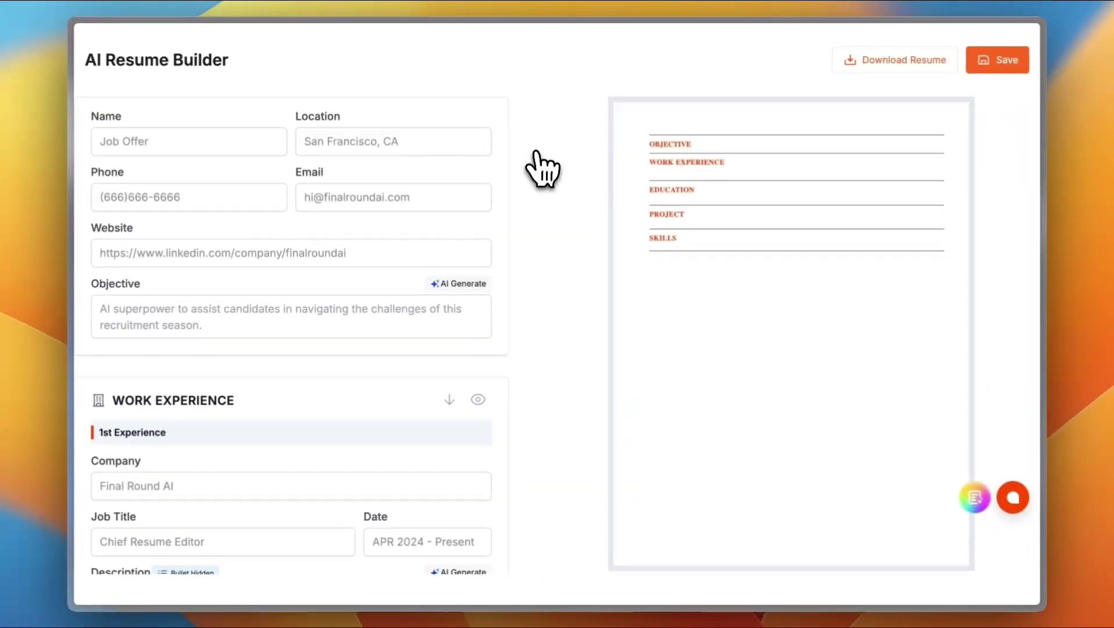
scroll(301, 298, "down", 2)
scroll(301, 297, "down", 3)
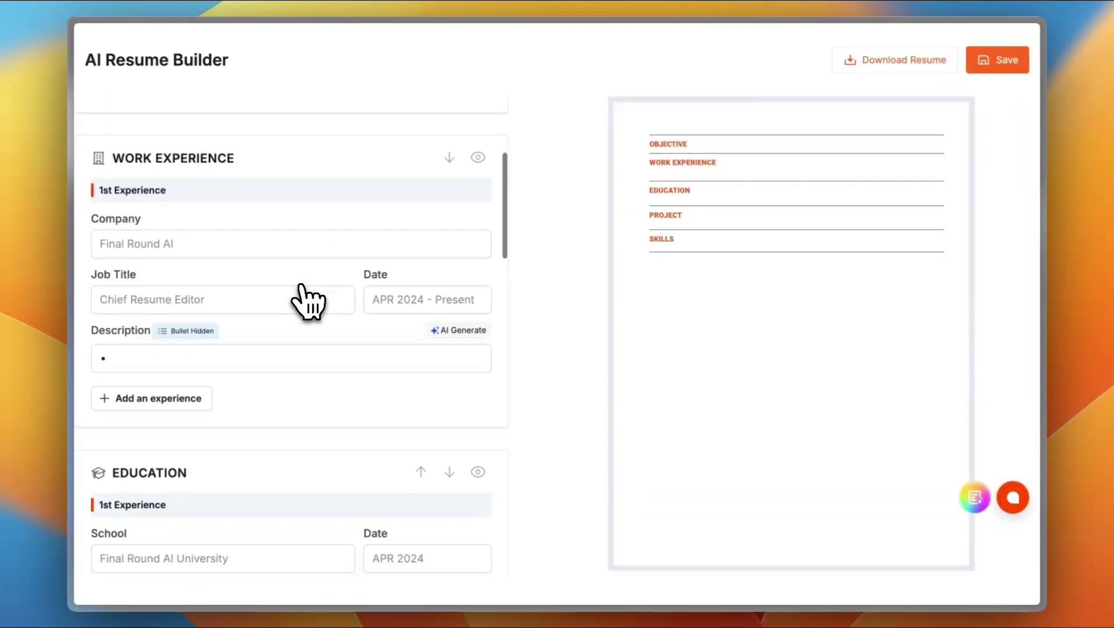
scroll(302, 297, "down", 5)
scroll(302, 297, "down", 10)
scroll(305, 299, "down", 3)
scroll(305, 299, "up", 7)
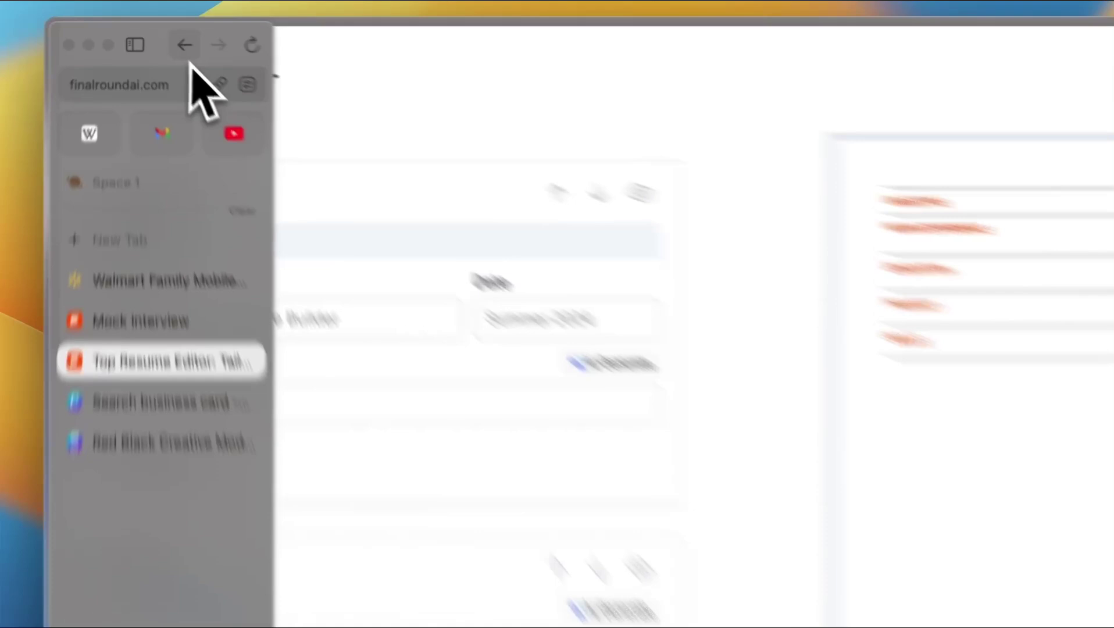
Step: Go through Document Center and AI Material Generator to Auto Apply, and scroll its profile form
left_click(213, 70)
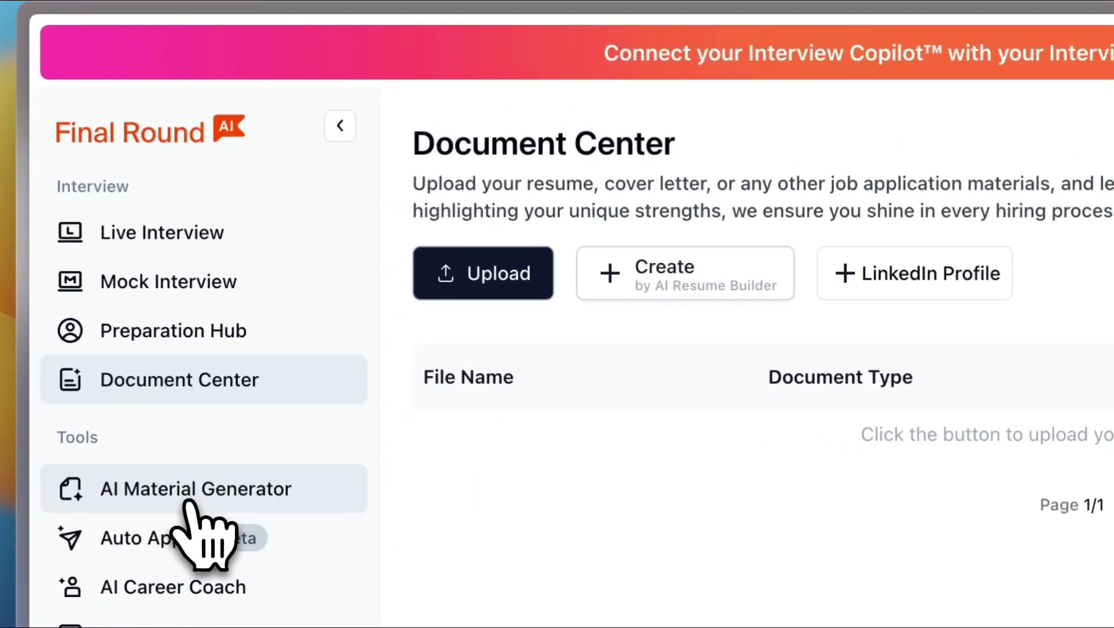
left_click(188, 500)
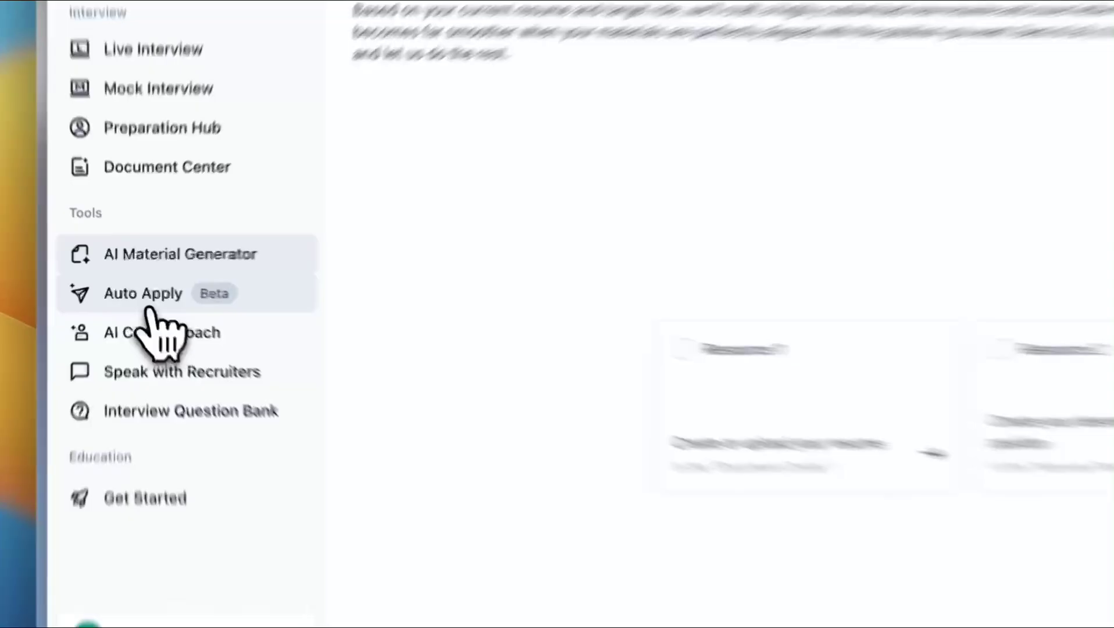
left_click(137, 294)
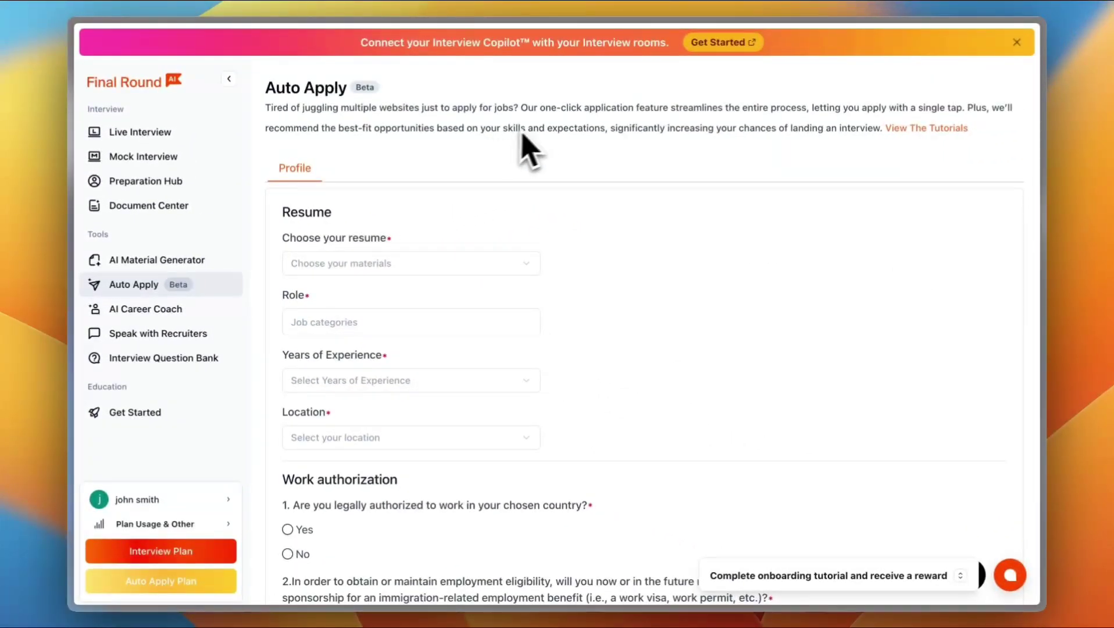
scroll(600, 191, "down", 2)
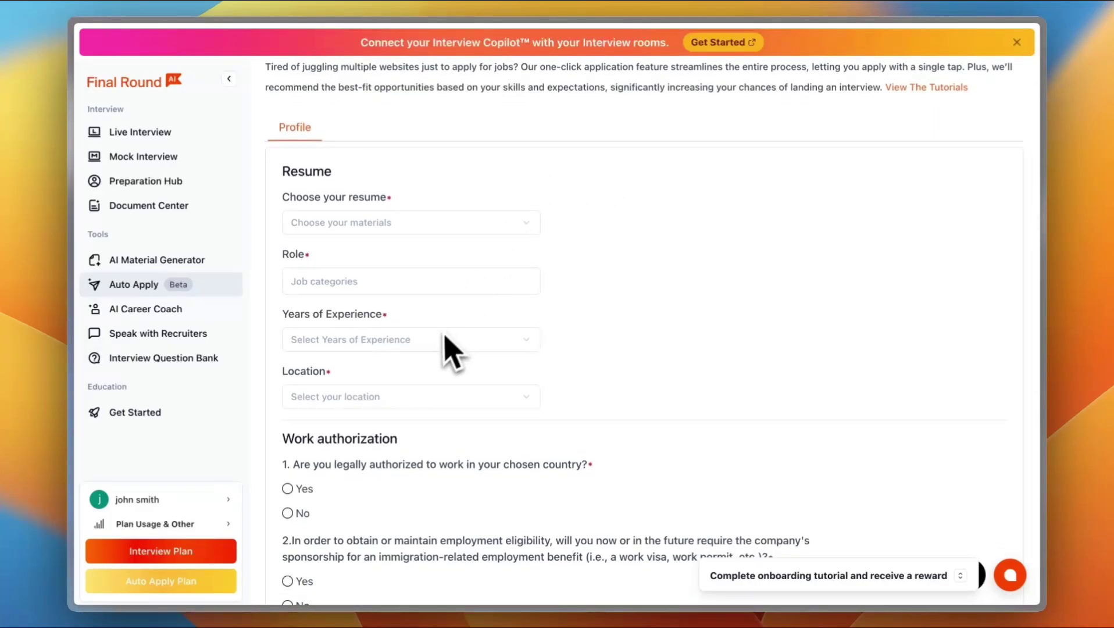
scroll(453, 414, "down", 5)
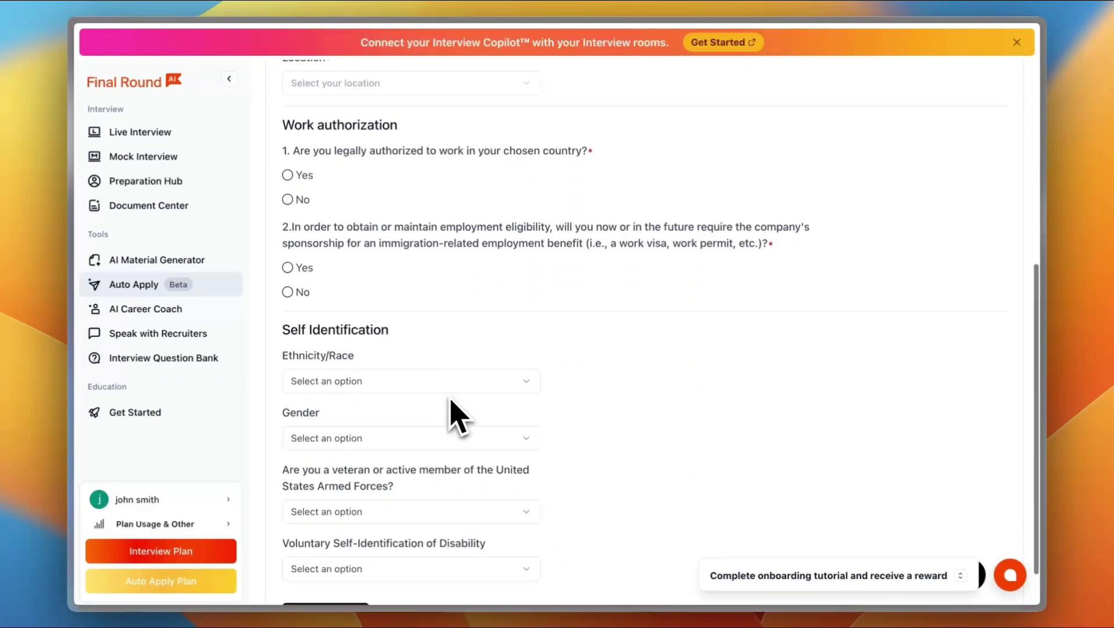
scroll(454, 414, "down", 1)
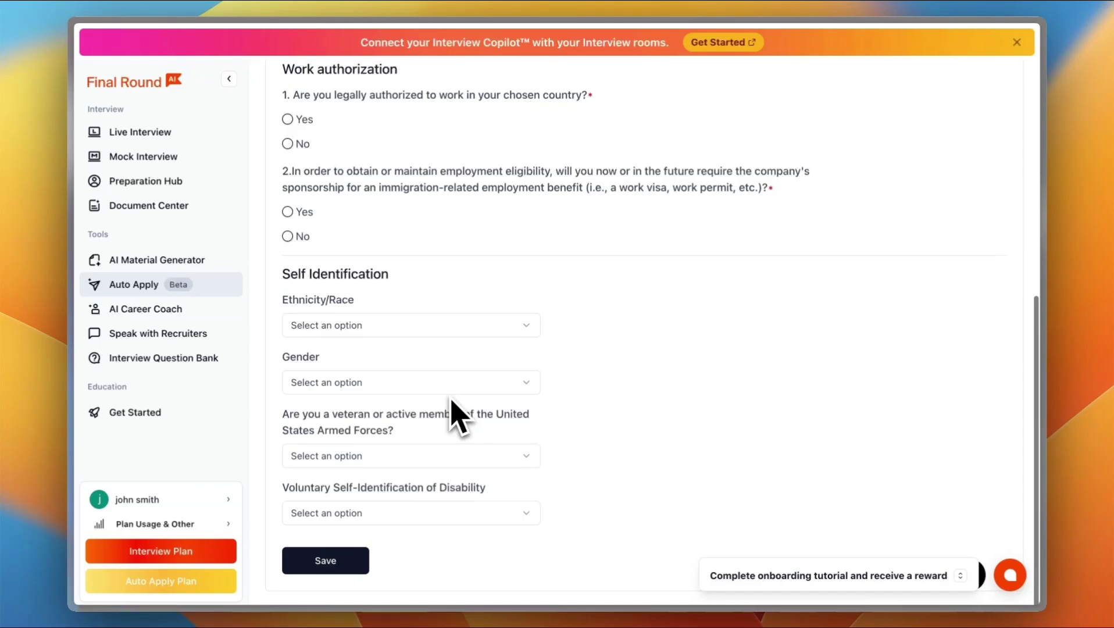
Step: Open the AI Career Coach page from the left sidebar
left_click(178, 311)
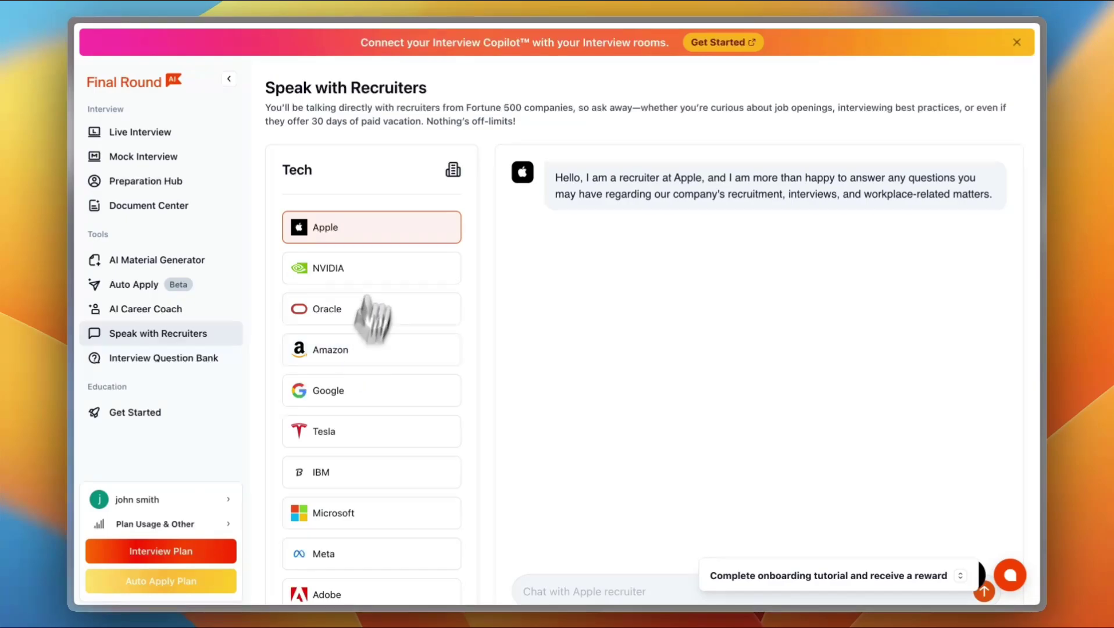
Step: Send the Apple recruiter the salary question 'at is the salary' in the chat
scroll(383, 331, "down", 1)
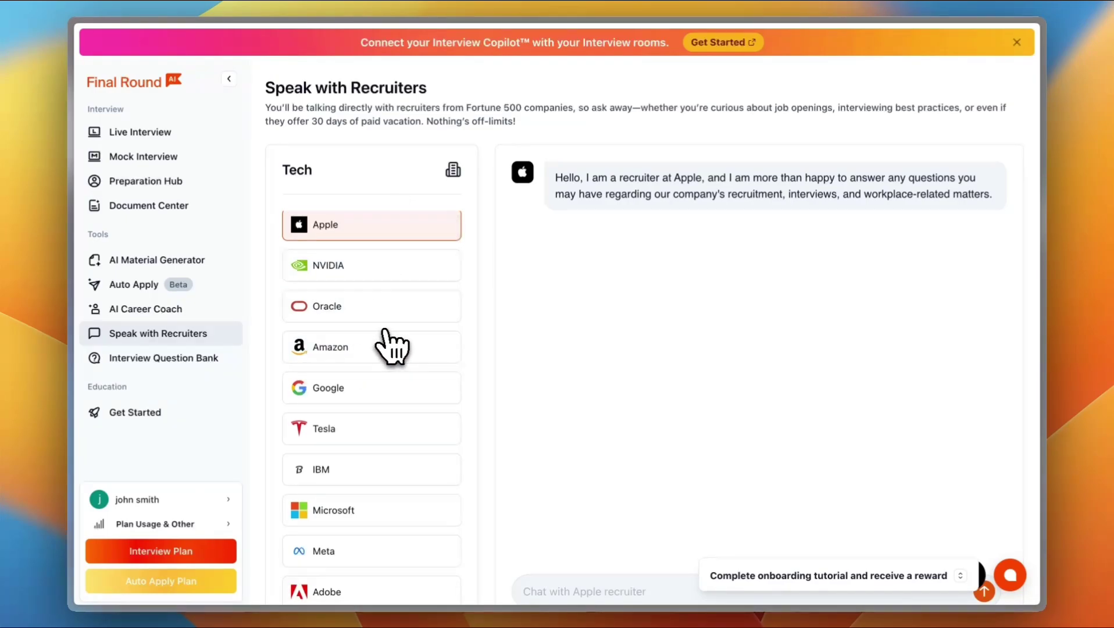
scroll(384, 332, "up", 1)
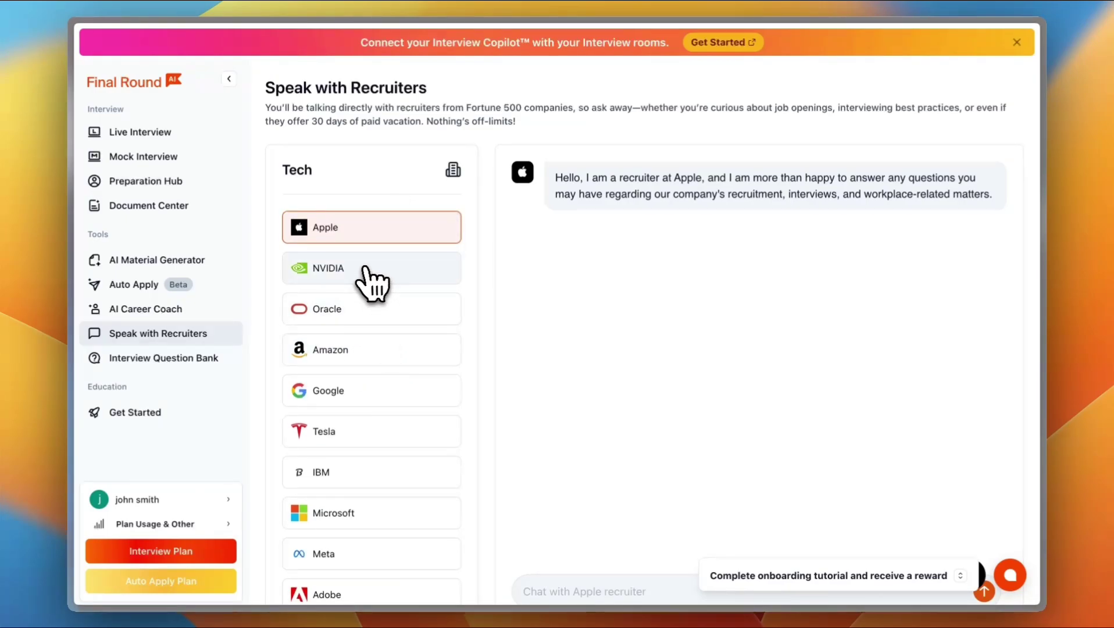
scroll(670, 587, "down", 1)
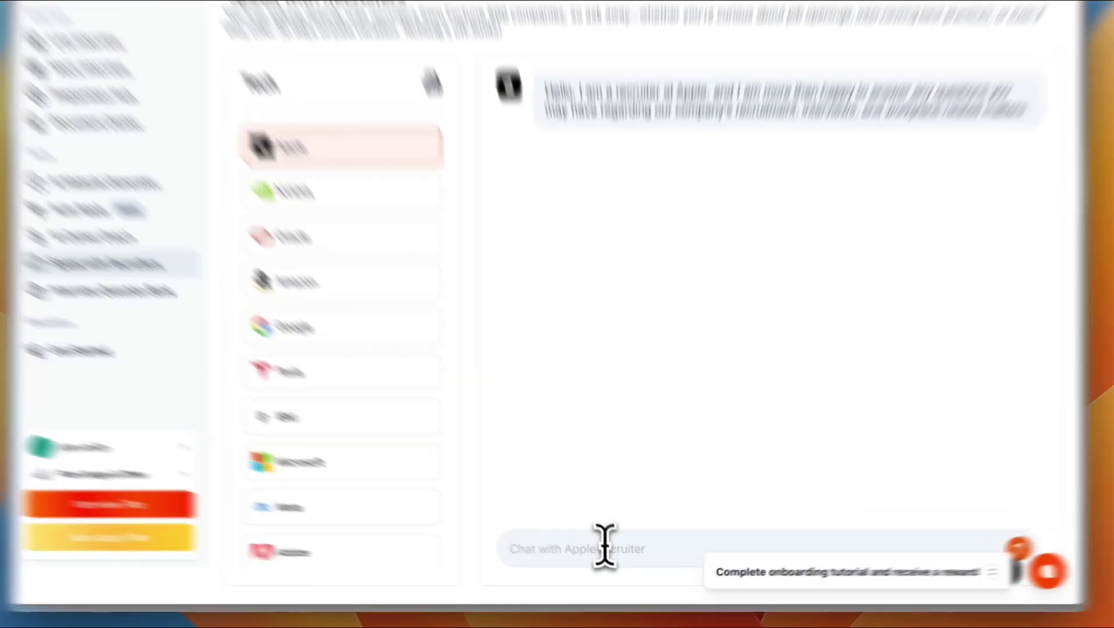
left_click(609, 556)
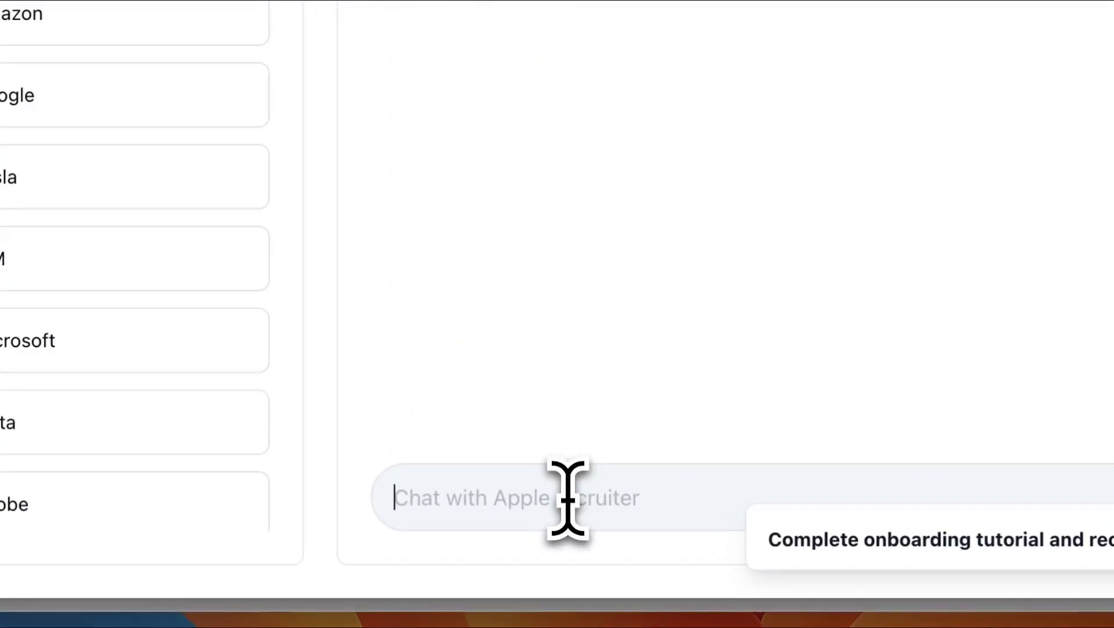
type("what is ")
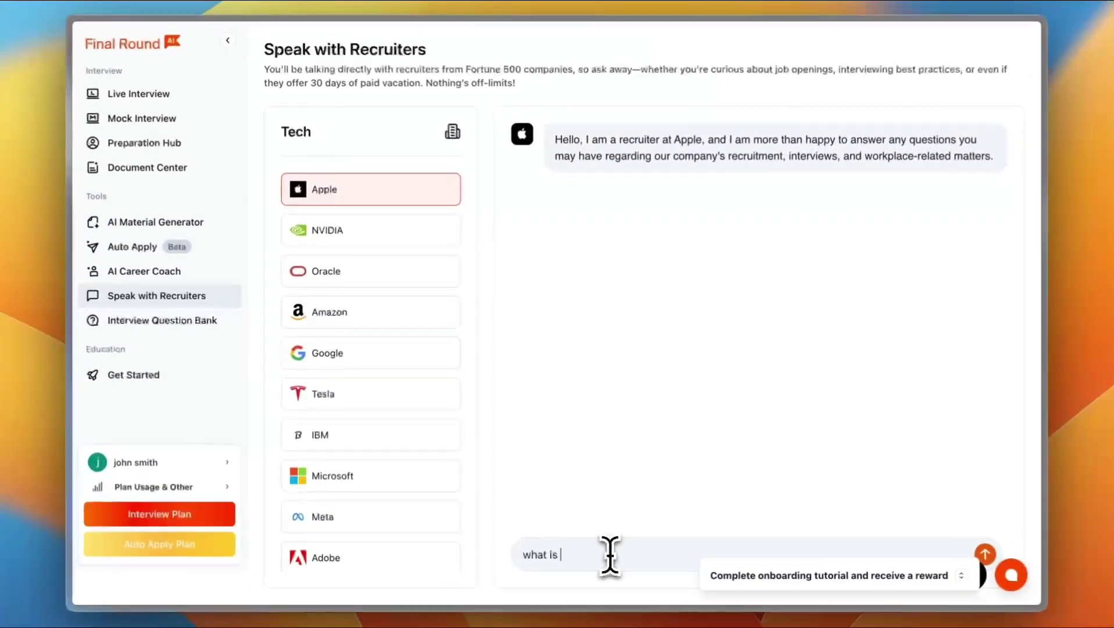
type("the sala")
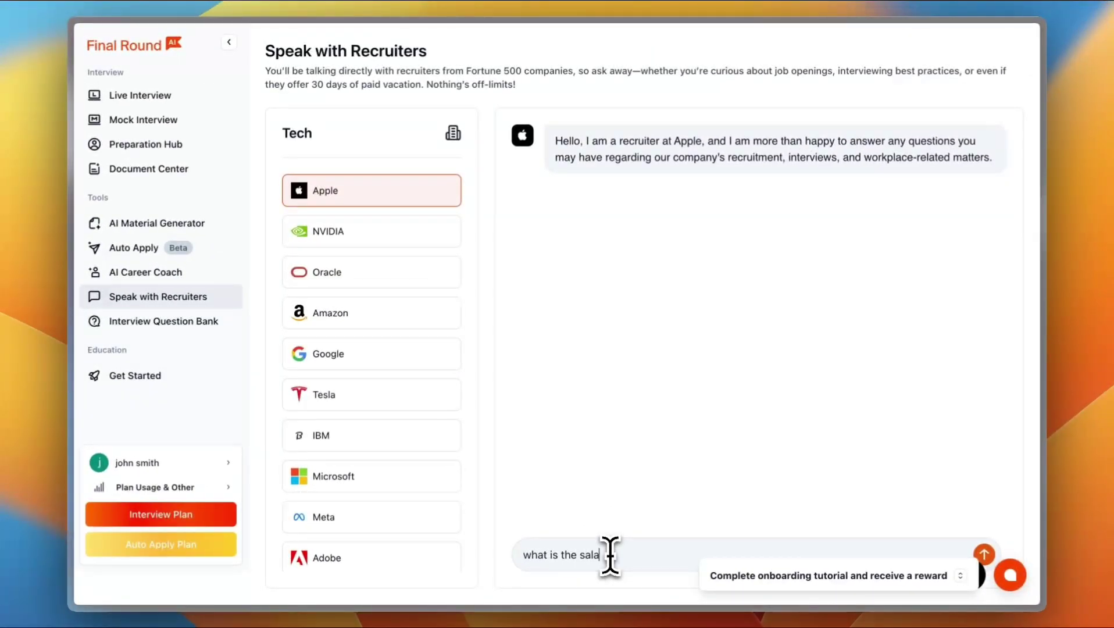
type("ry")
key("Return")
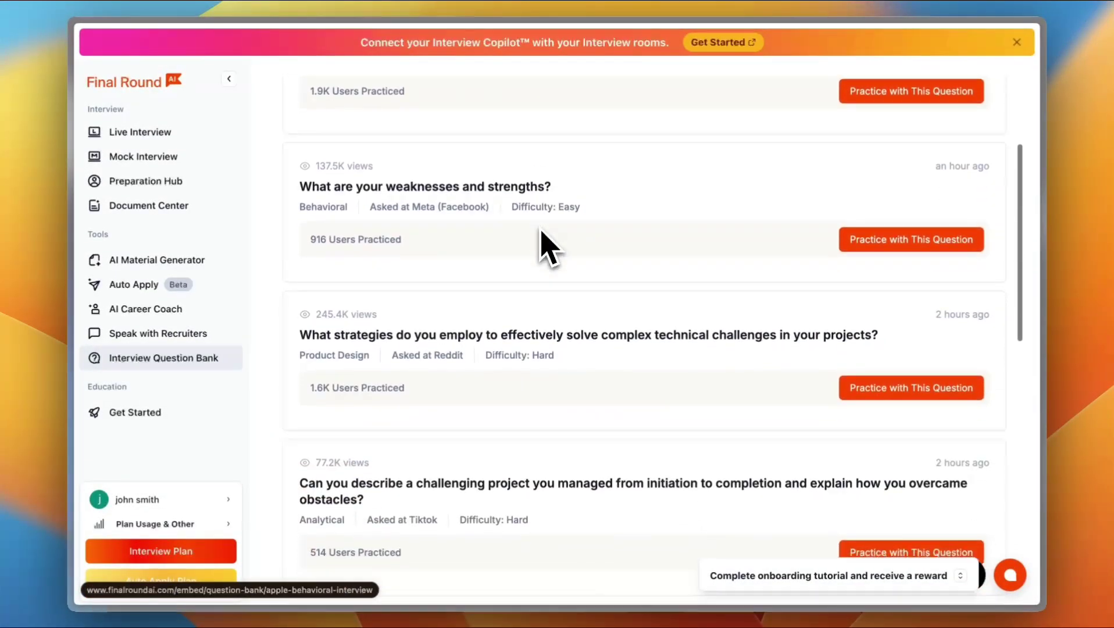
scroll(543, 244, "down", 4)
scroll(543, 245, "down", 3)
scroll(544, 244, "down", 4)
scroll(542, 246, "down", 1)
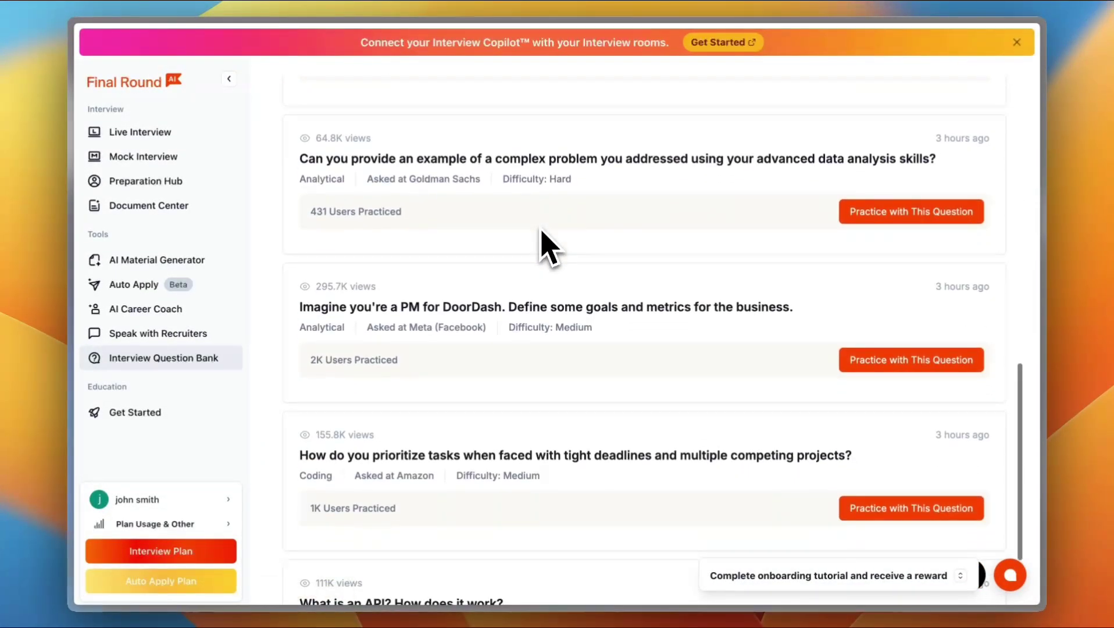
scroll(543, 246, "down", 2)
scroll(541, 251, "down", 1)
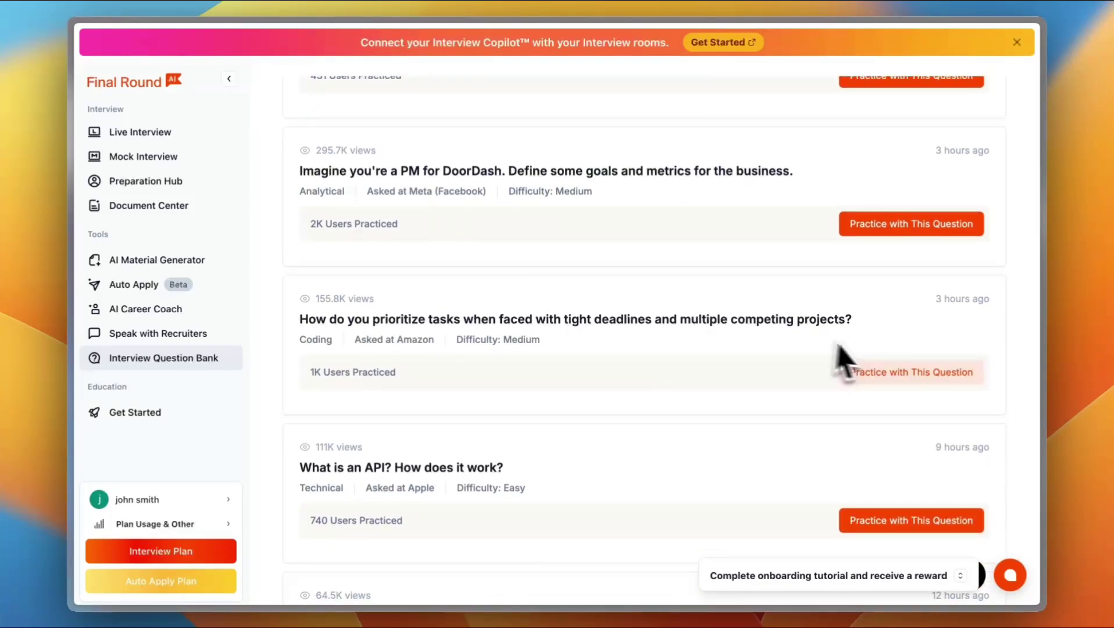
scroll(589, 374, "down", 1)
scroll(590, 373, "down", 1)
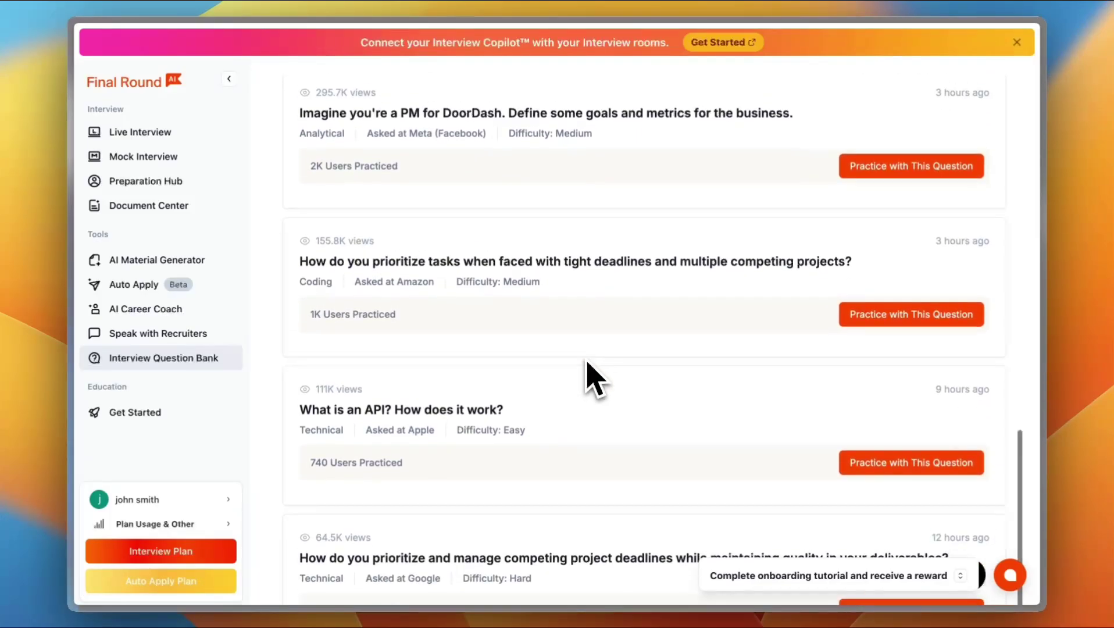
scroll(590, 372, "up", 3)
scroll(589, 367, "up", 4)
scroll(588, 372, "up", 3)
scroll(589, 378, "up", 2)
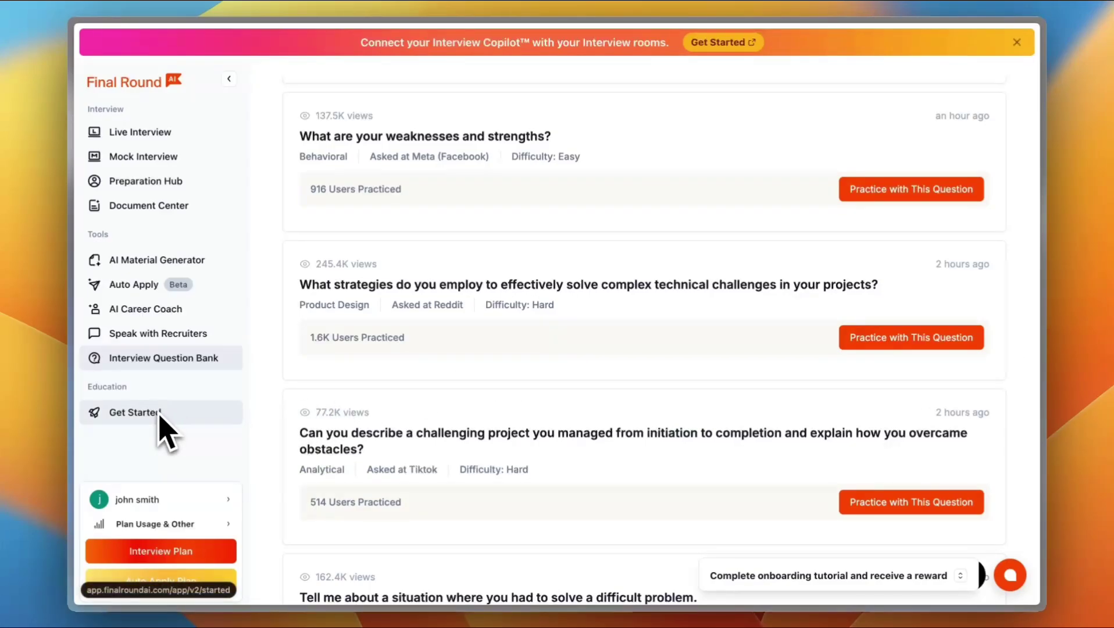
Step: Open the Get Started guide under Education and scroll through its setup steps and demos
left_click(139, 414)
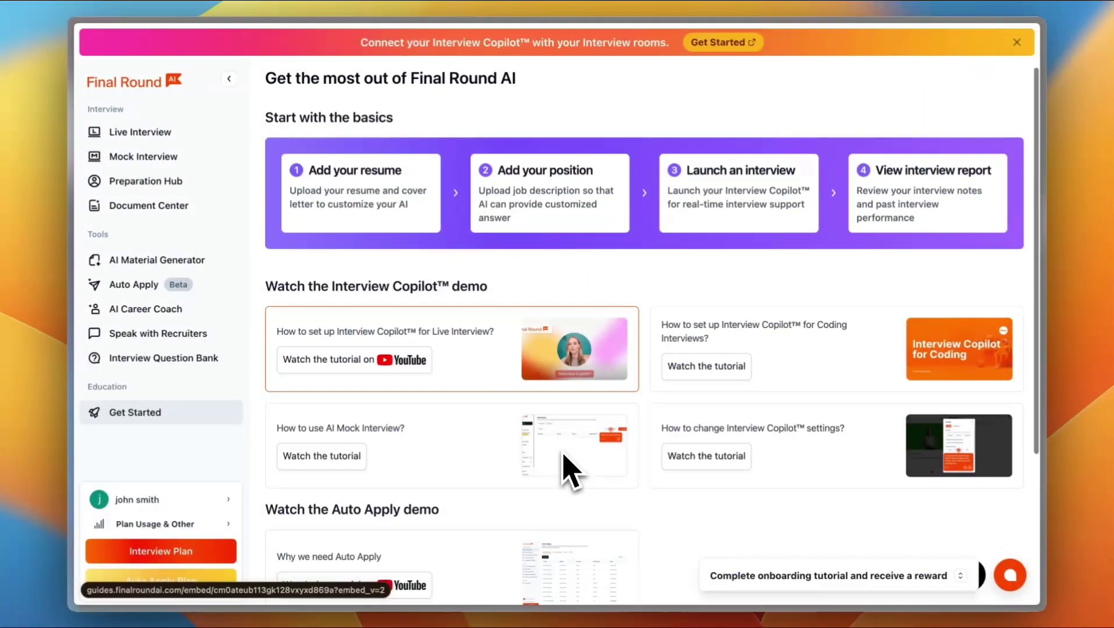
scroll(567, 471, "down", 4)
scroll(515, 192, "up", 4)
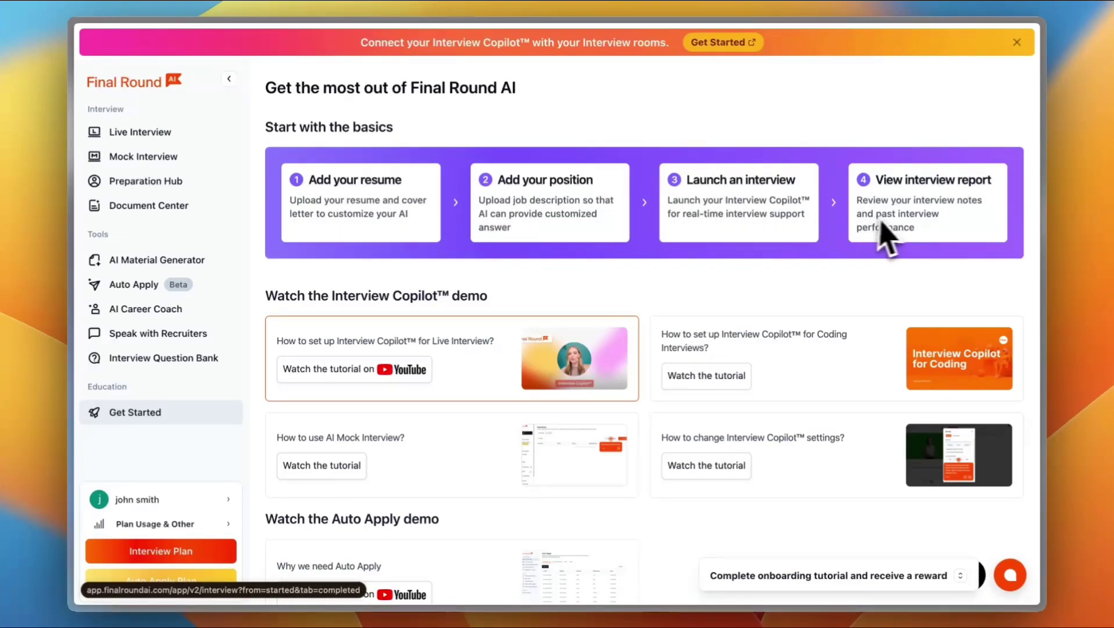
scroll(903, 236, "down", 5)
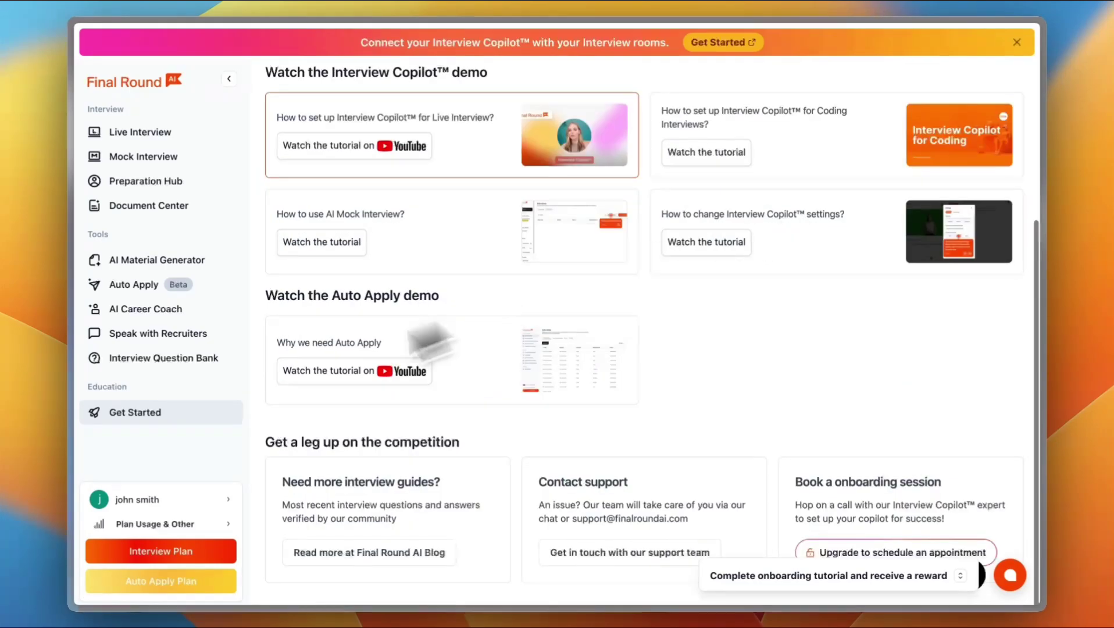
left_click(178, 555)
Step: Open the Interview Plan pricing page and scroll down through features, FAQ and testimonials
left_click(223, 490)
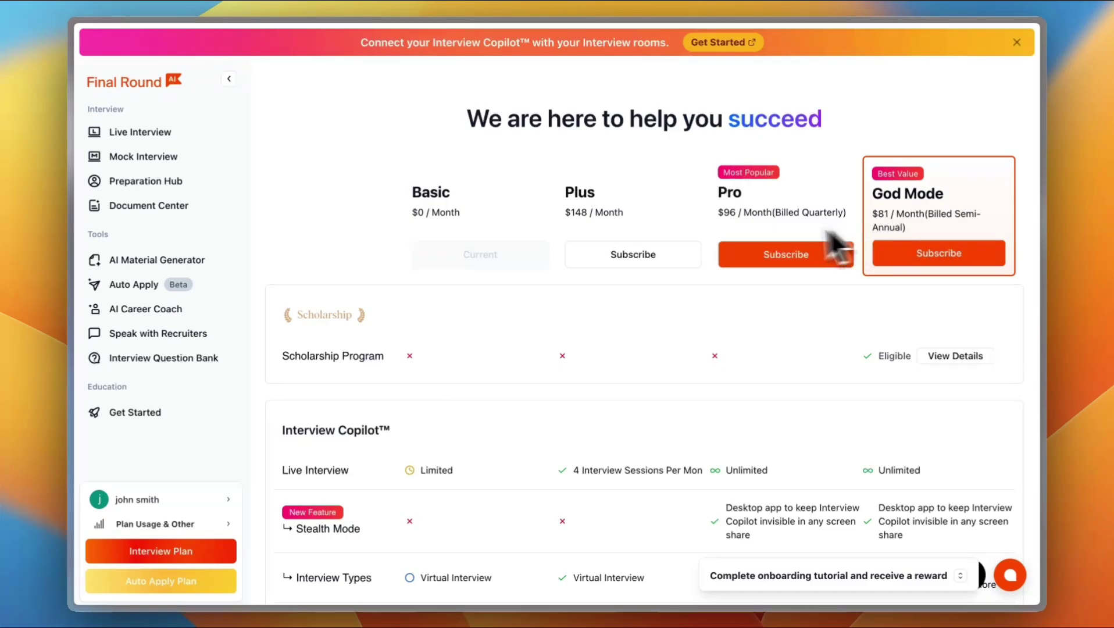
scroll(672, 274, "down", 2)
scroll(672, 273, "down", 3)
scroll(671, 274, "down", 5)
scroll(672, 279, "down", 3)
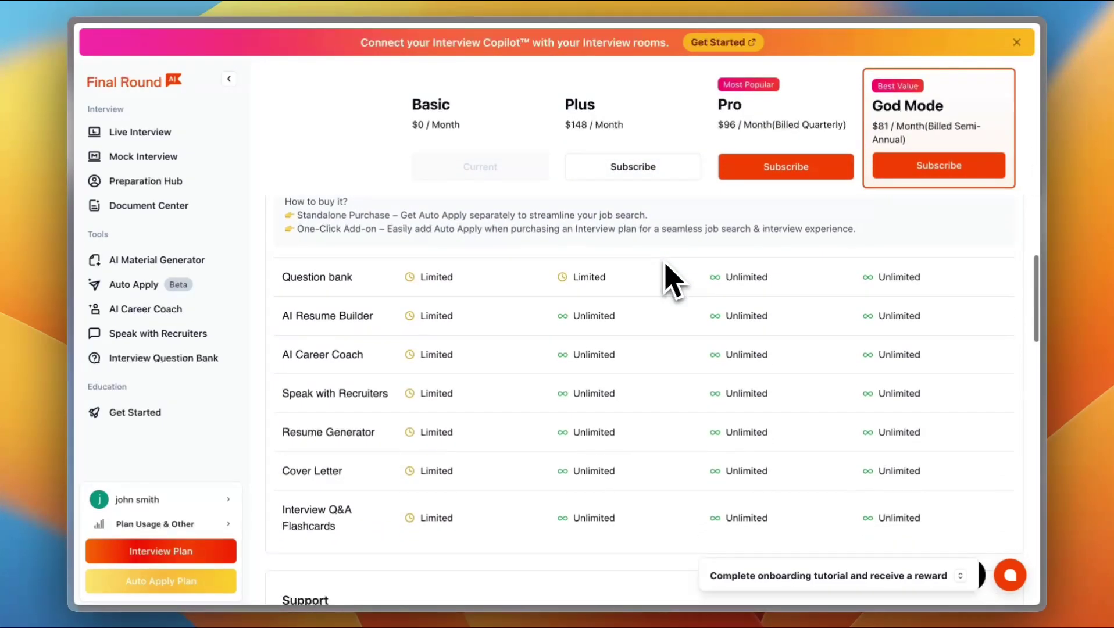
scroll(672, 279, "down", 1)
scroll(672, 279, "down", 2)
scroll(672, 280, "down", 4)
scroll(672, 279, "down", 5)
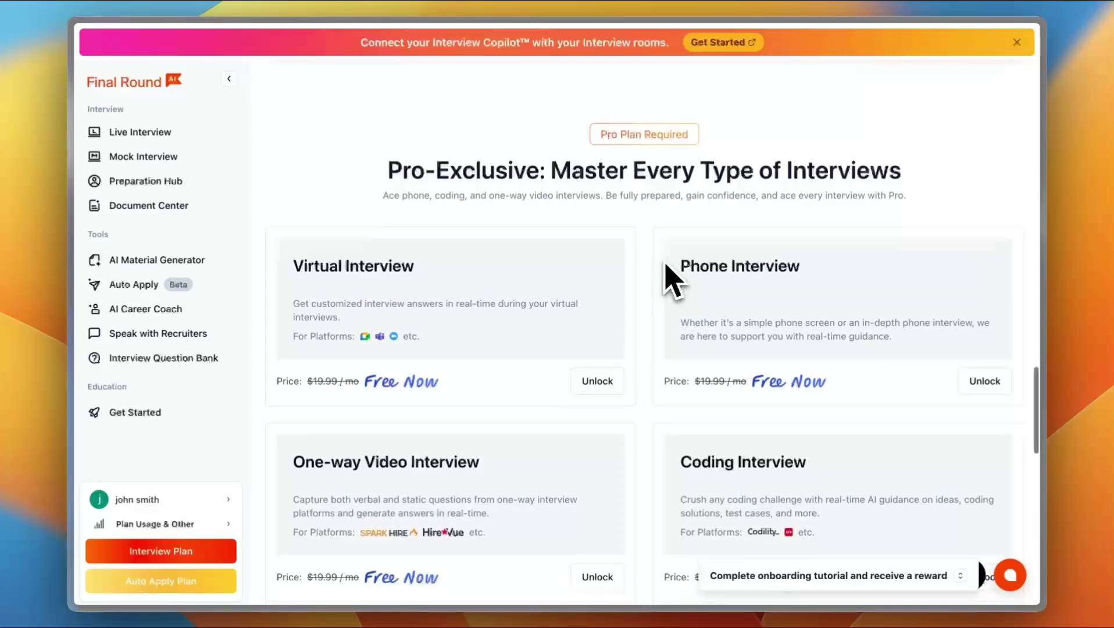
scroll(672, 279, "down", 5)
scroll(671, 280, "down", 3)
scroll(671, 279, "down", 3)
scroll(671, 279, "down", 3)
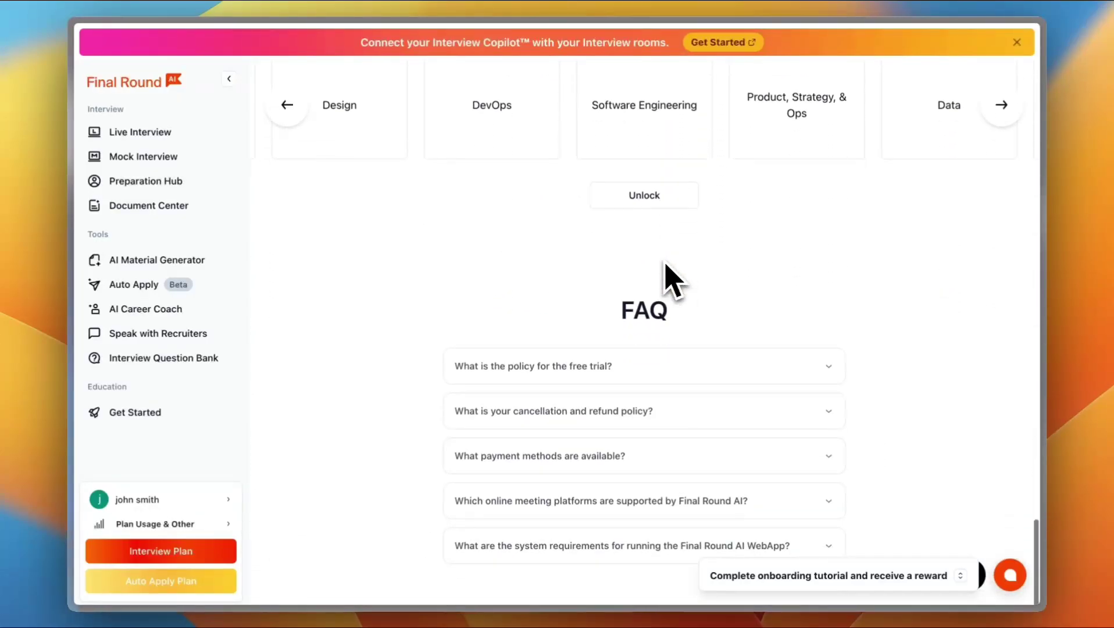
Step: Scroll back up the pricing page to review the Basic, Plus, Pro and God Mode comparison
scroll(671, 279, "up", 5)
scroll(672, 279, "up", 4)
scroll(672, 279, "up", 2)
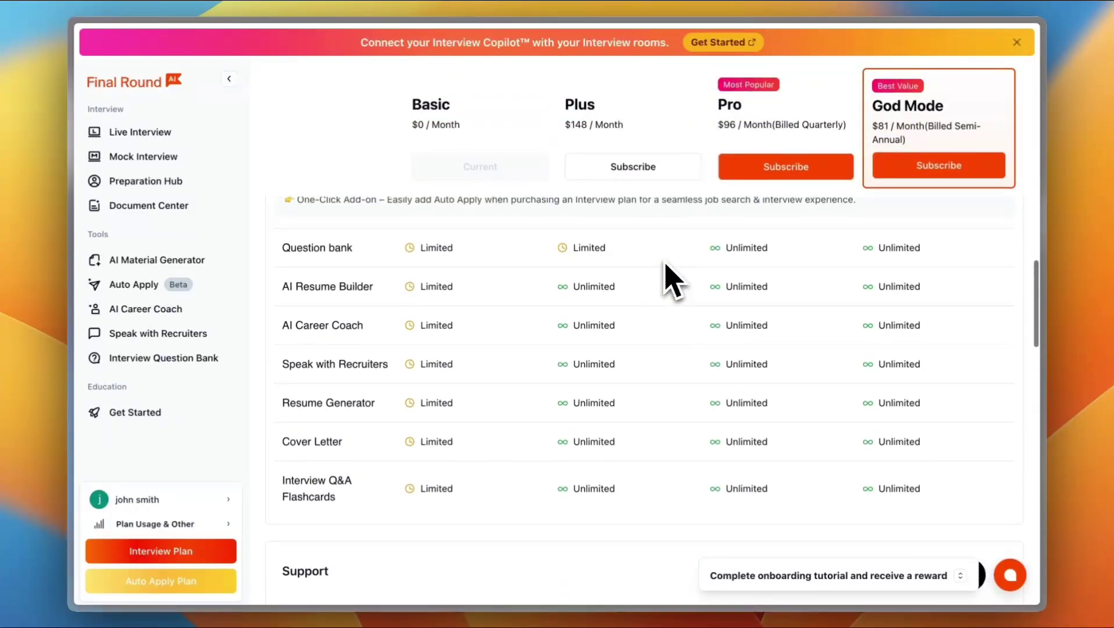
scroll(672, 279, "up", 1)
scroll(672, 280, "up", 3)
scroll(671, 279, "up", 2)
scroll(672, 279, "up", 2)
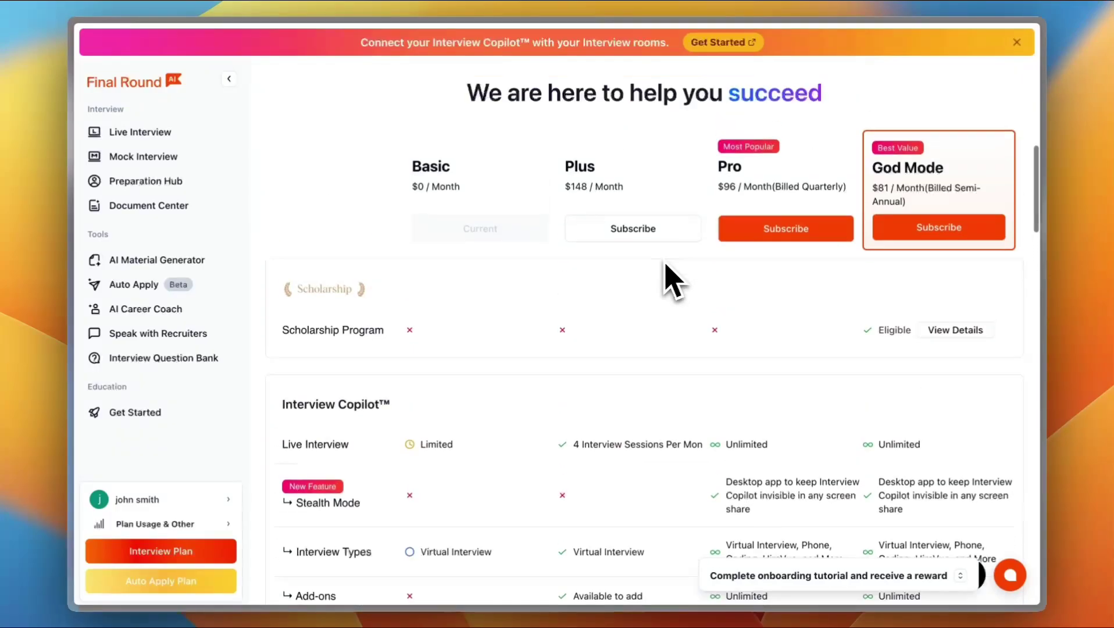
scroll(668, 279, "up", 3)
scroll(365, 268, "up", 4)
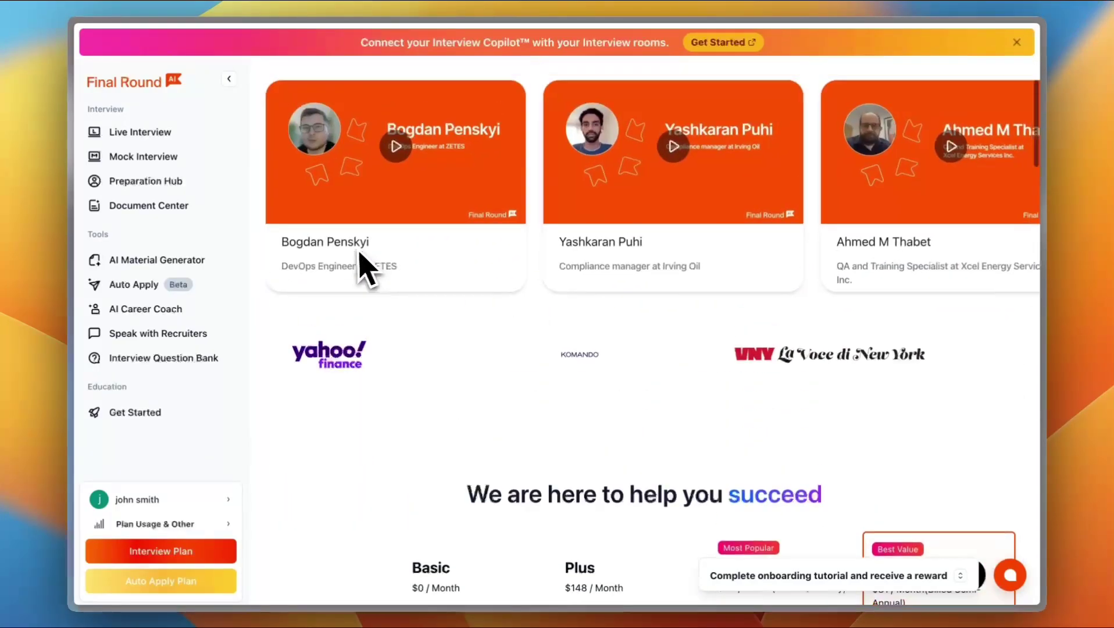
scroll(366, 264, "up", 2)
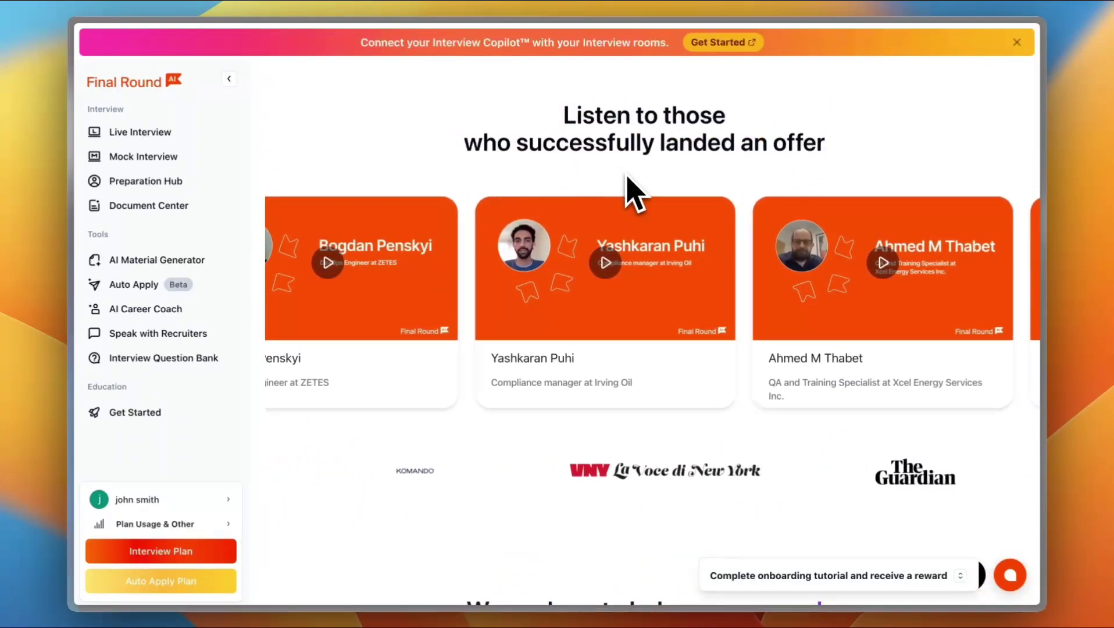